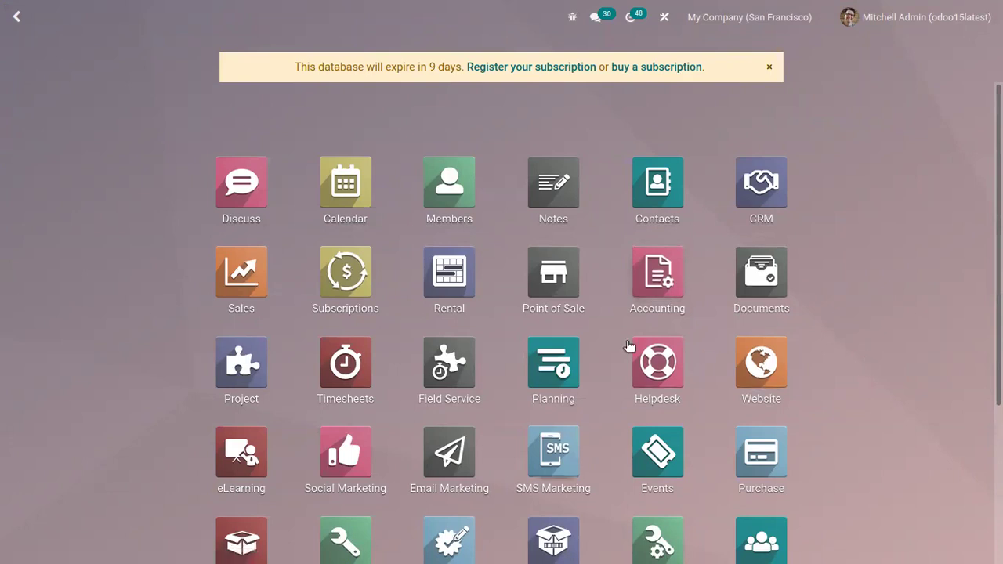
Open the Balance Sheet report in the Accounting app
left_click(668, 262)
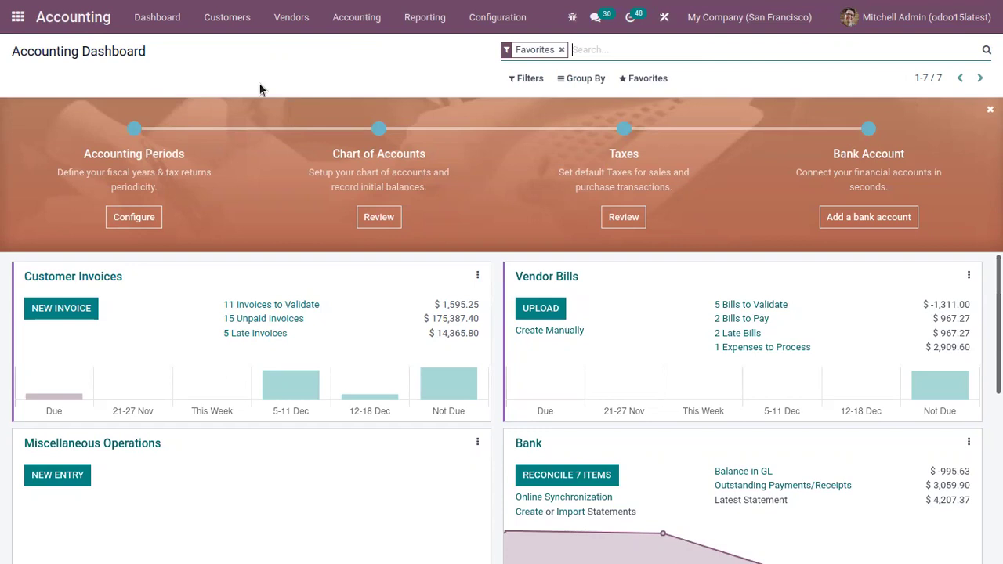
left_click(423, 17)
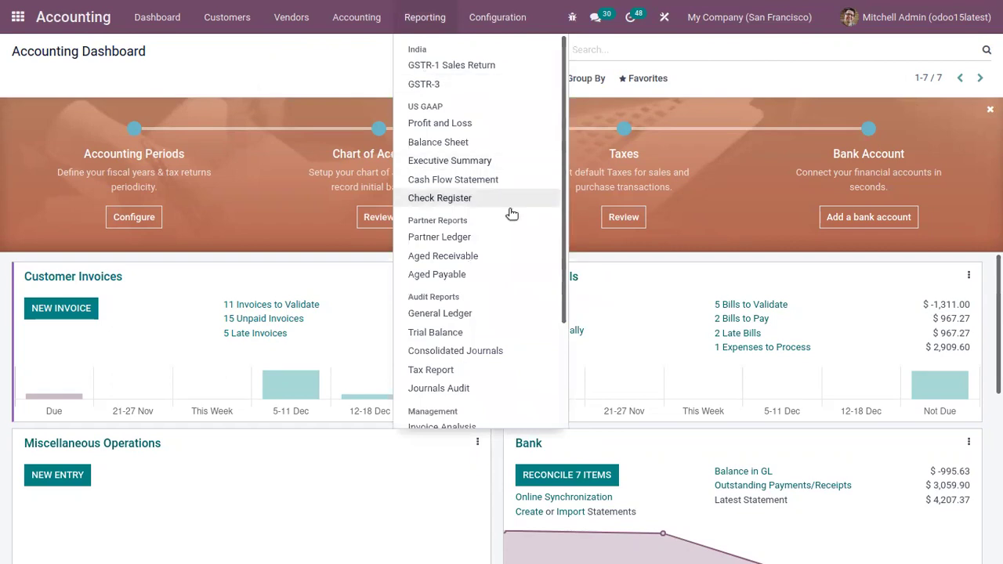
left_click(424, 142)
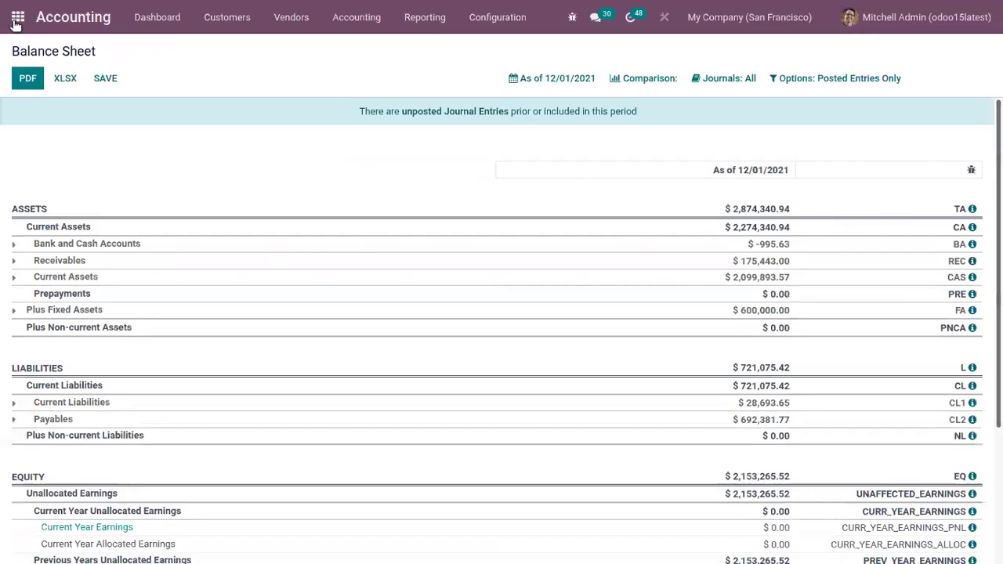
Return to the Accounting app's dashboard and open the Chart of Accounts from its configuration
left_click(14, 16)
left_click(642, 275)
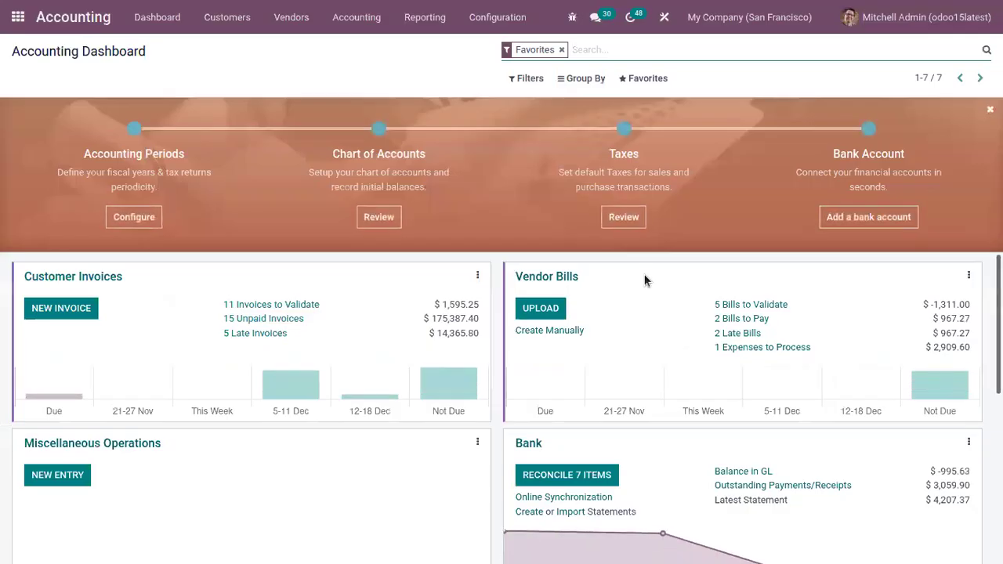
left_click(474, 17)
scroll(593, 187, "down", 2)
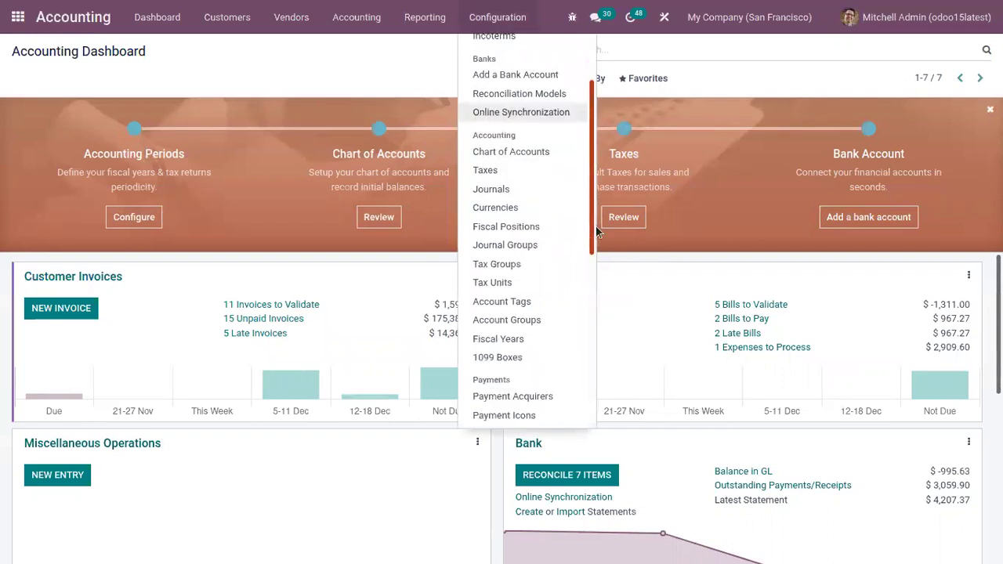
left_click(498, 160)
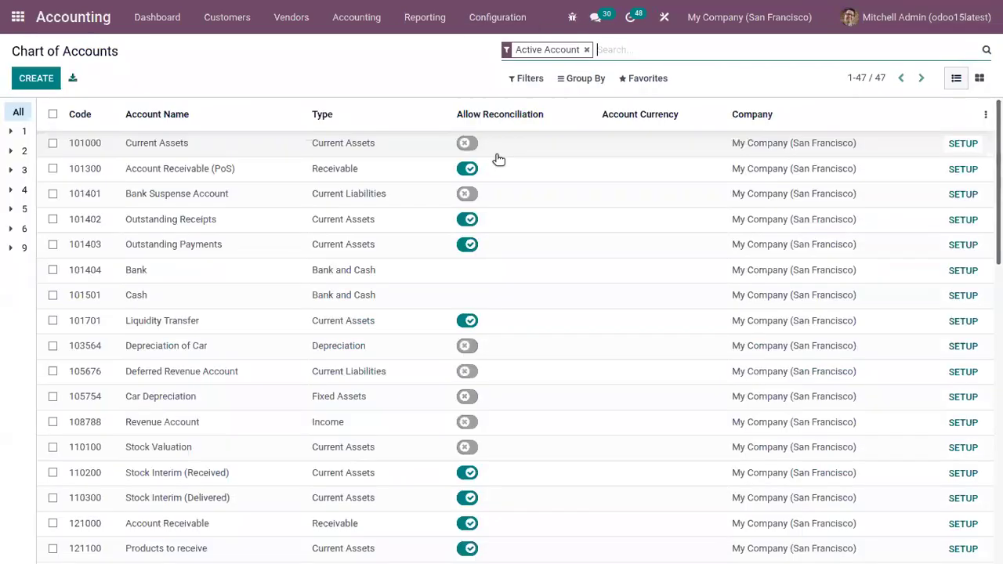
Search the accounts for "pre", view the setup of the Prepaid Insurance account, and return to the account list
scroll(497, 157, "down", 1)
left_click(703, 49)
type("pre")
key("Return")
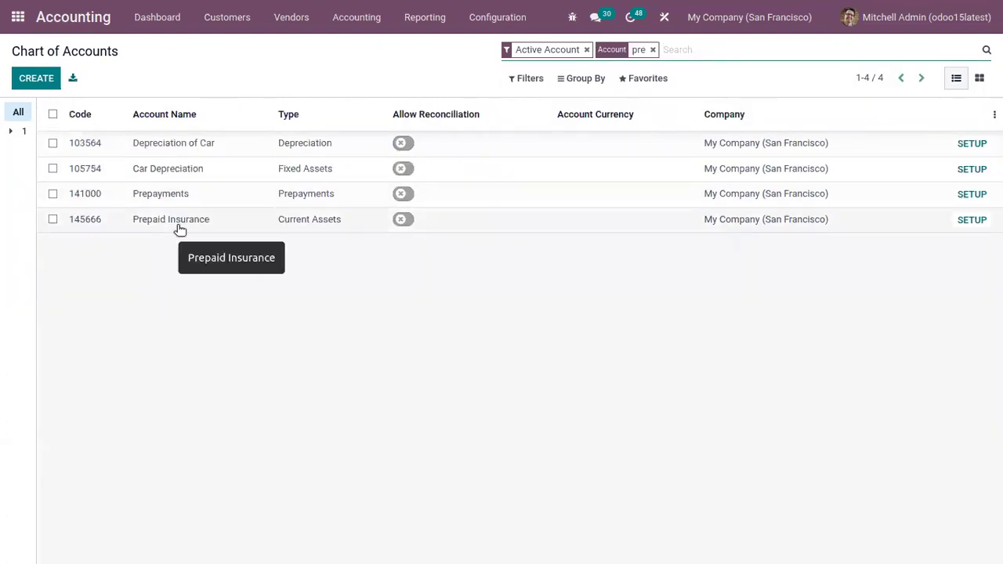
left_click(964, 224)
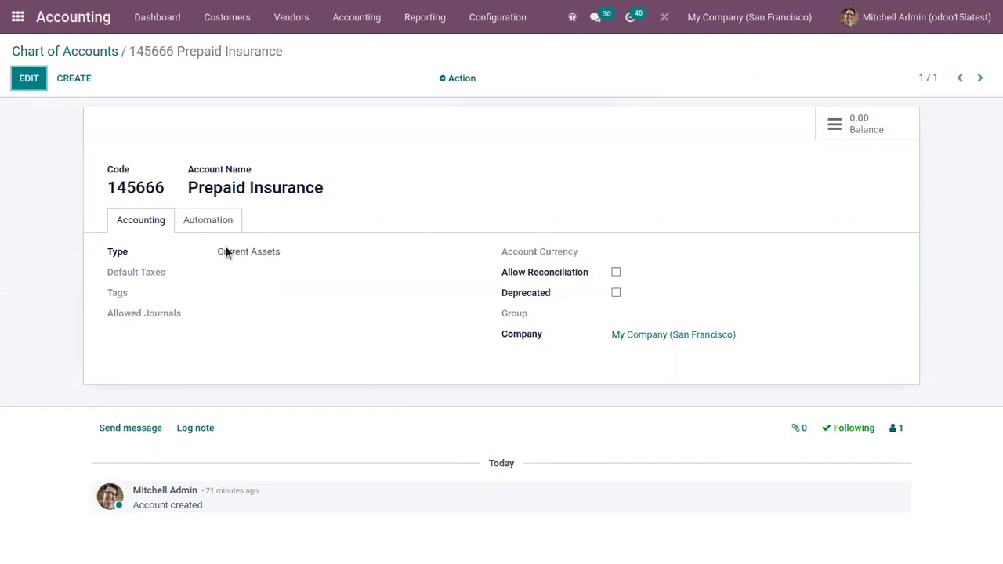
left_click(74, 51)
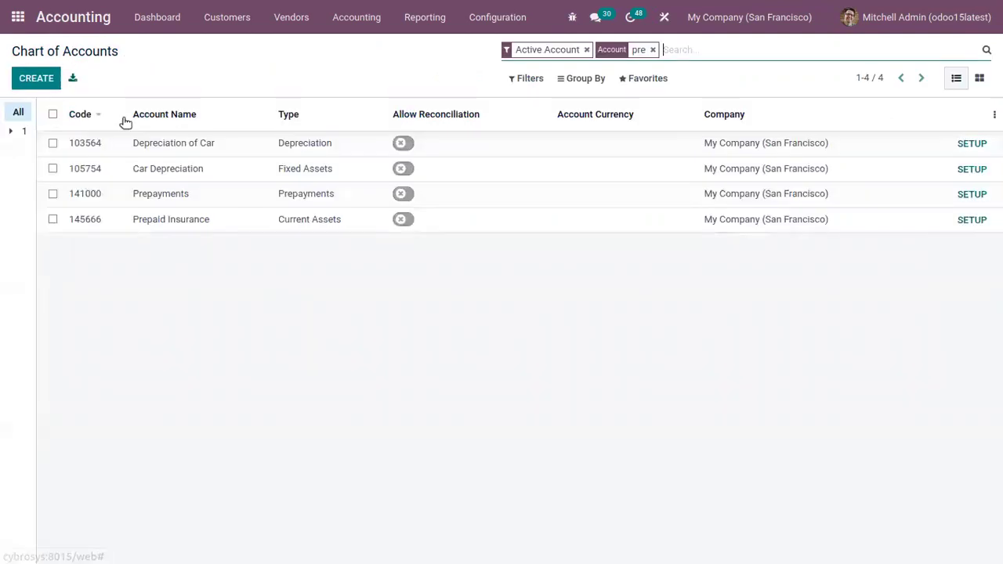
Replace the account search with "exp" to look up the expense accounts
left_click(653, 50)
type("e")
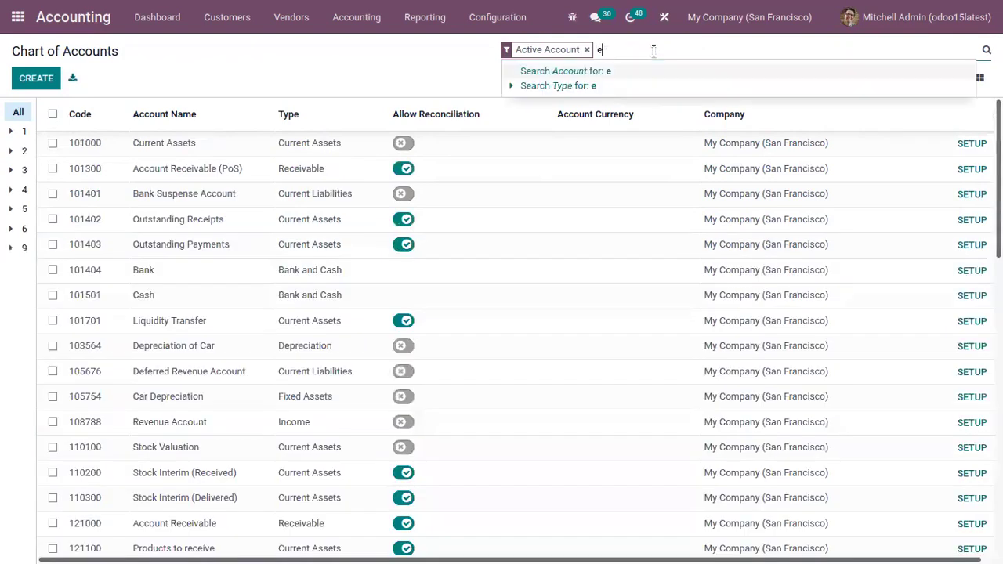
type("xp")
key("Return")
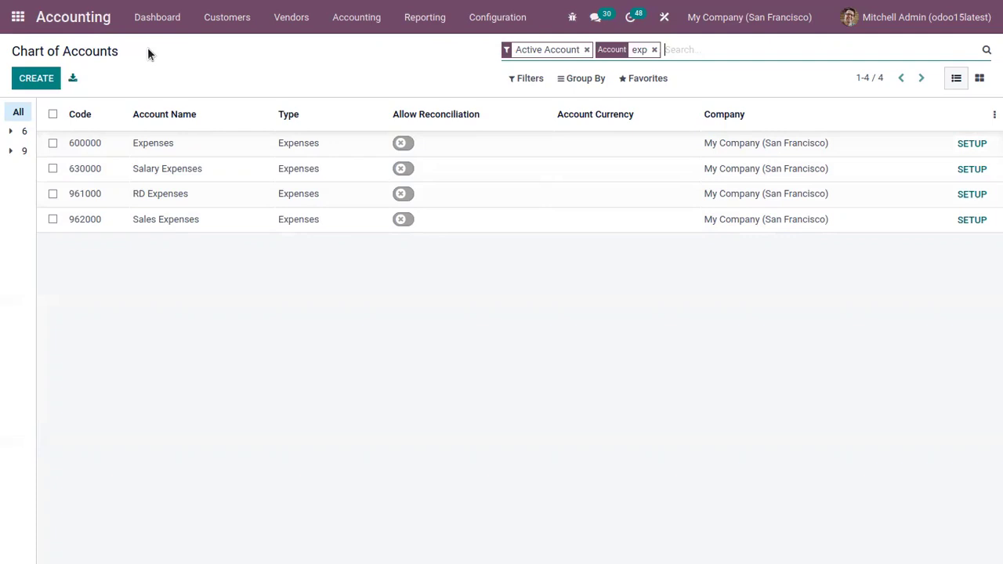
Open the Deferred Expenses list in the accounting management section
left_click(351, 18)
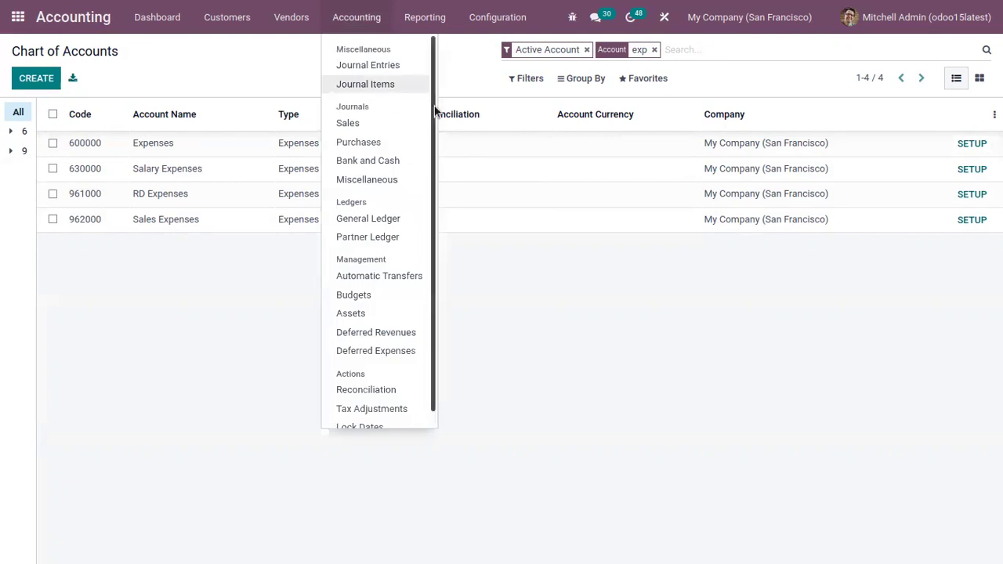
left_click_drag(435, 111, 441, 188)
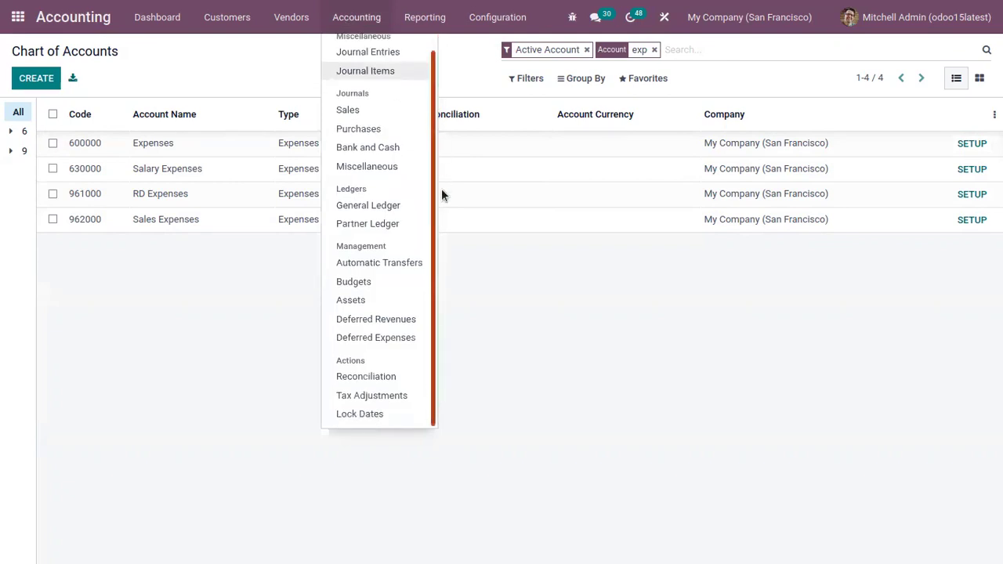
left_click(398, 337)
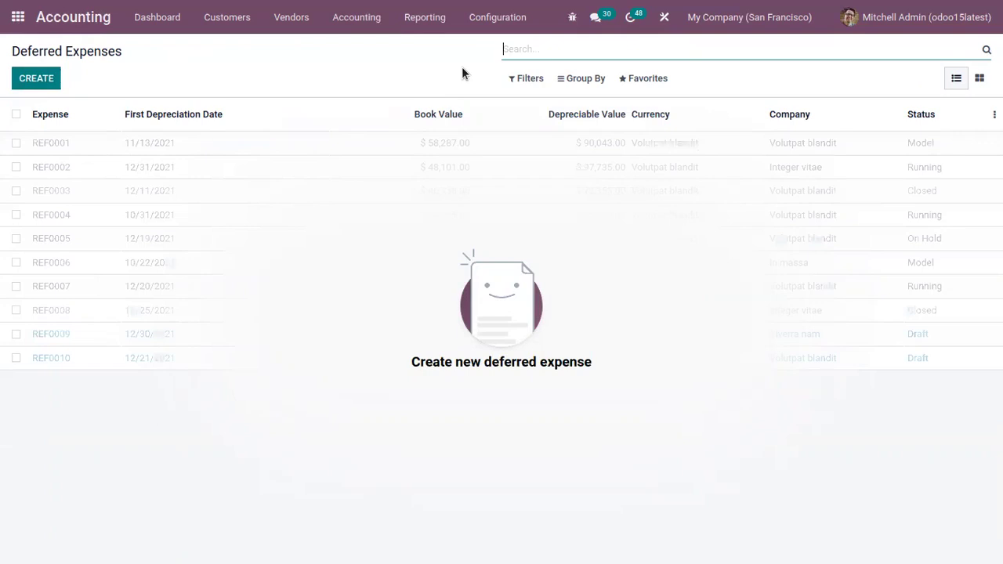
Create a new deferred expense model named "Monthly Paid Insurance" in the Deferred Expense Models configuration
left_click(486, 22)
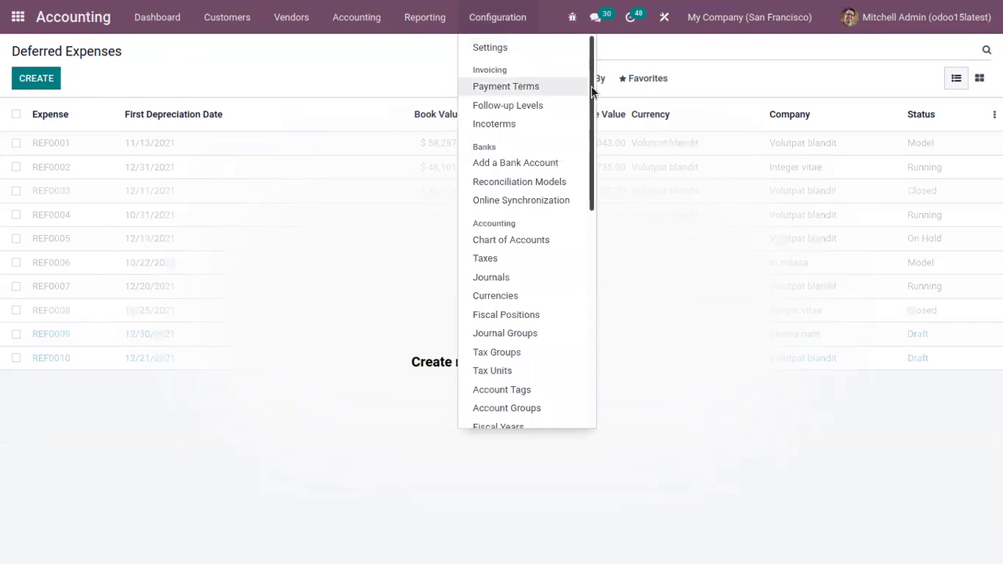
left_click_drag(595, 89, 589, 303)
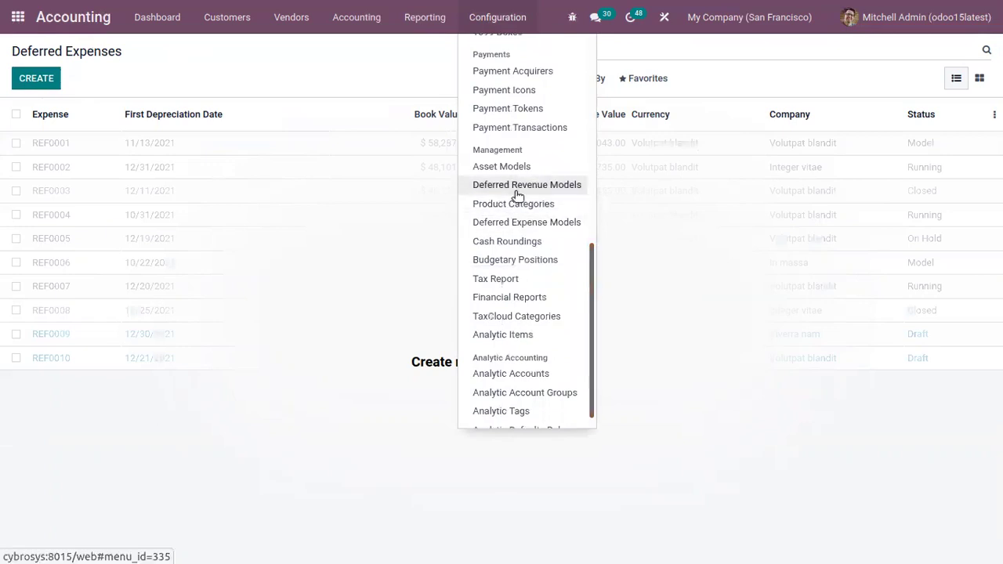
left_click(525, 222)
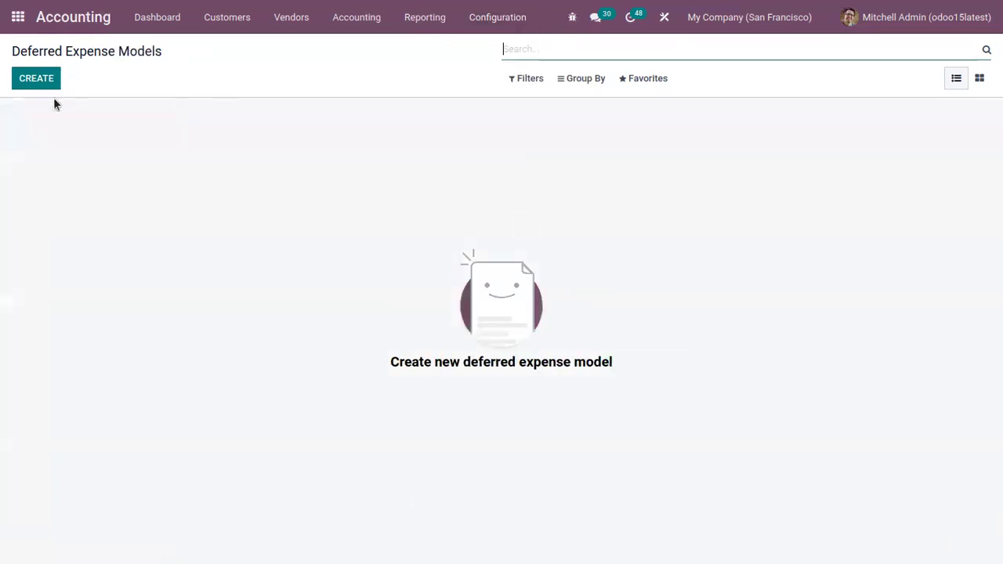
left_click(37, 79)
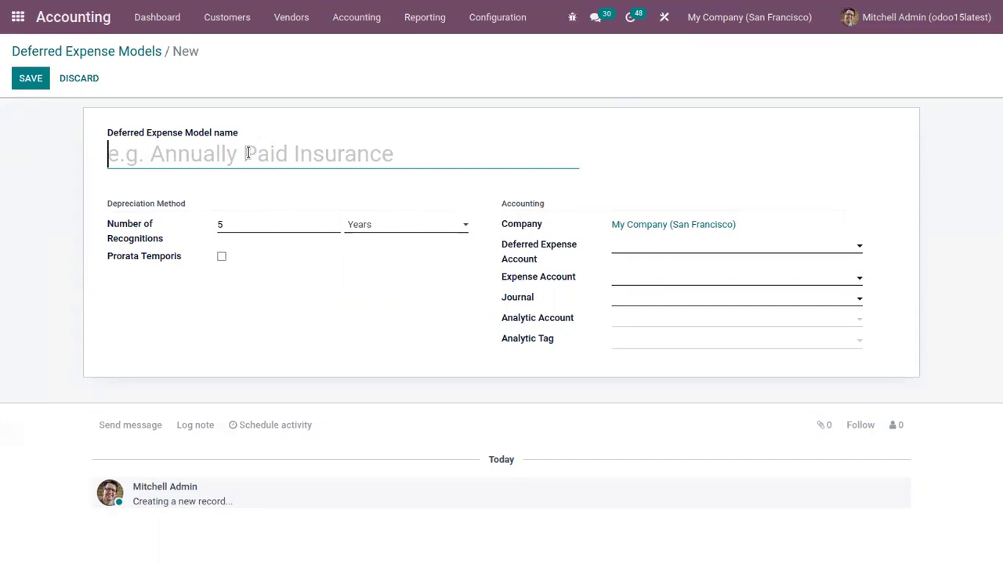
type("Mont")
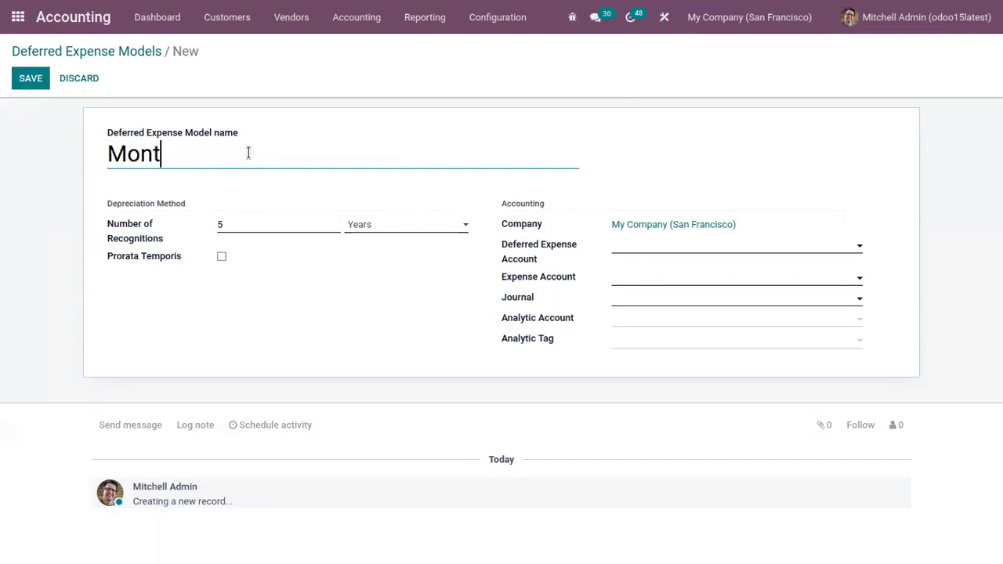
type("hly Paid Insuran")
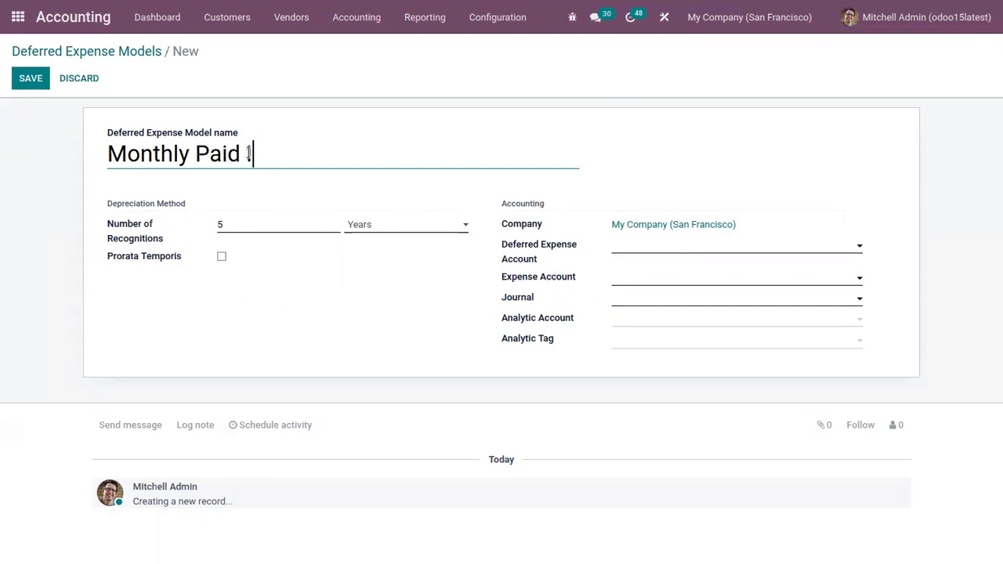
type("ce")
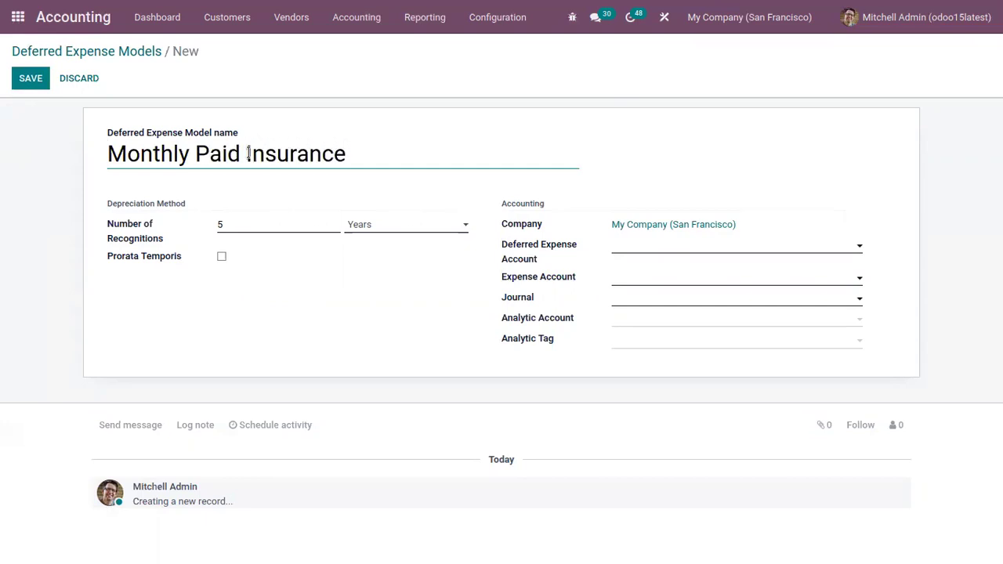
Set the model's number of recognitions to 12 with the period in Months
left_click(247, 223)
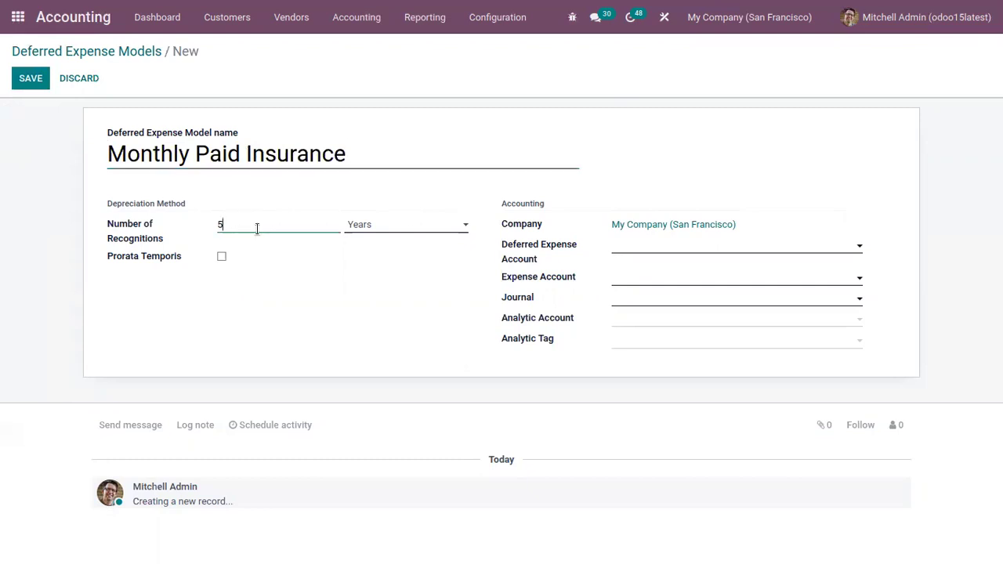
key("BackSpace")
type("1")
type("2")
left_click(372, 227)
left_click(376, 245)
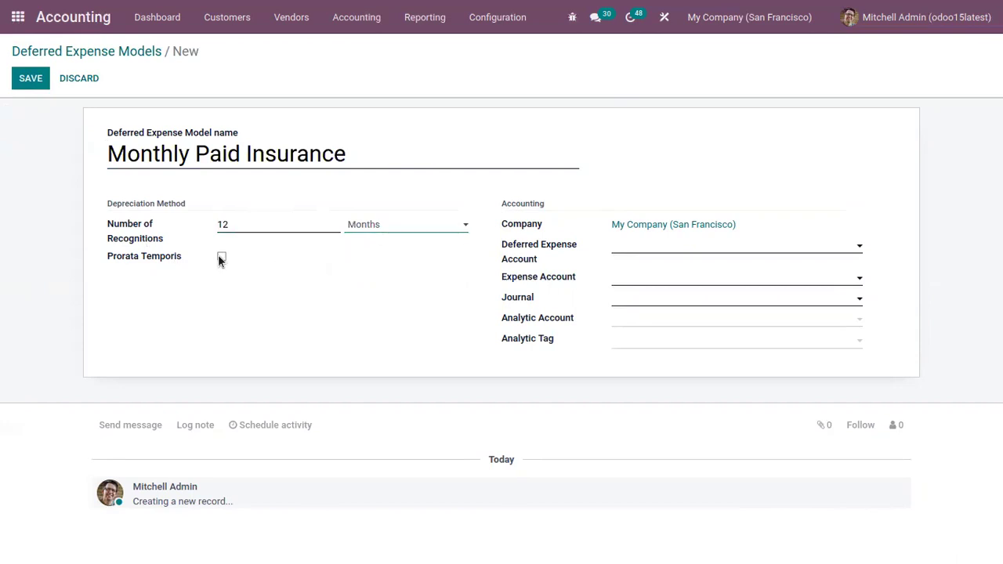
mouse_move(167, 261)
Set the model's Deferred Expense Account to Prepaid Insurance and check that account's details without changing them
left_click(634, 252)
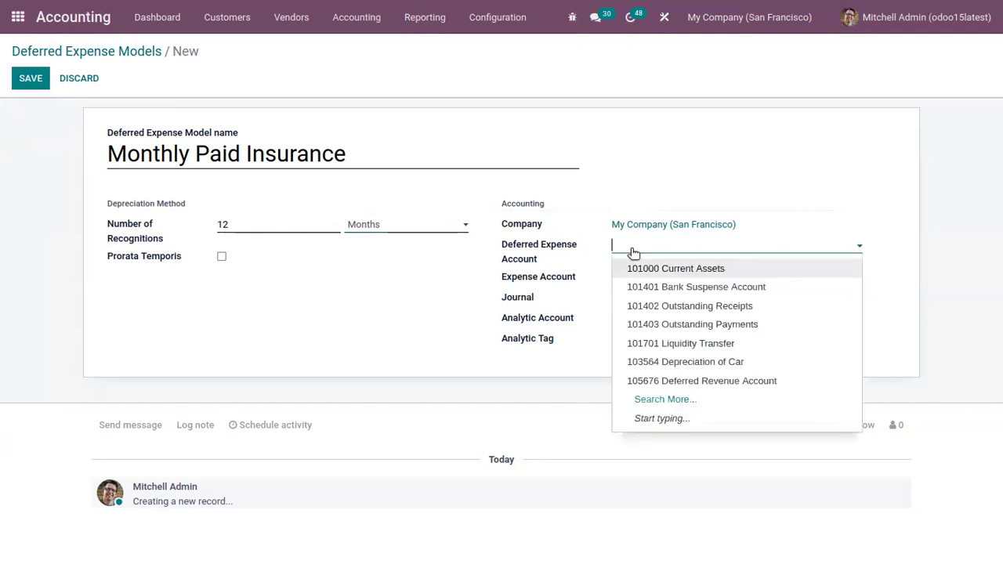
mouse_move(552, 246)
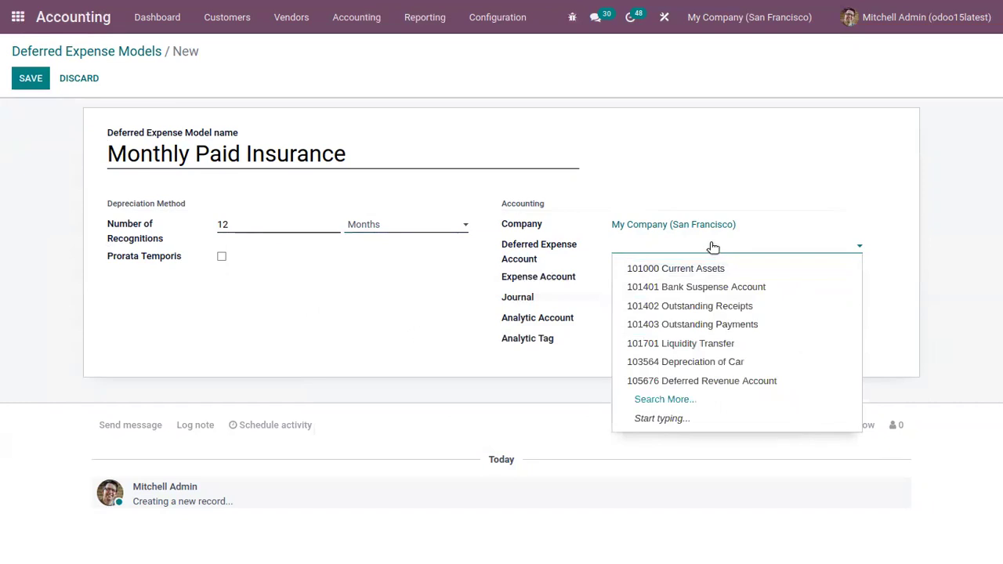
type("pre")
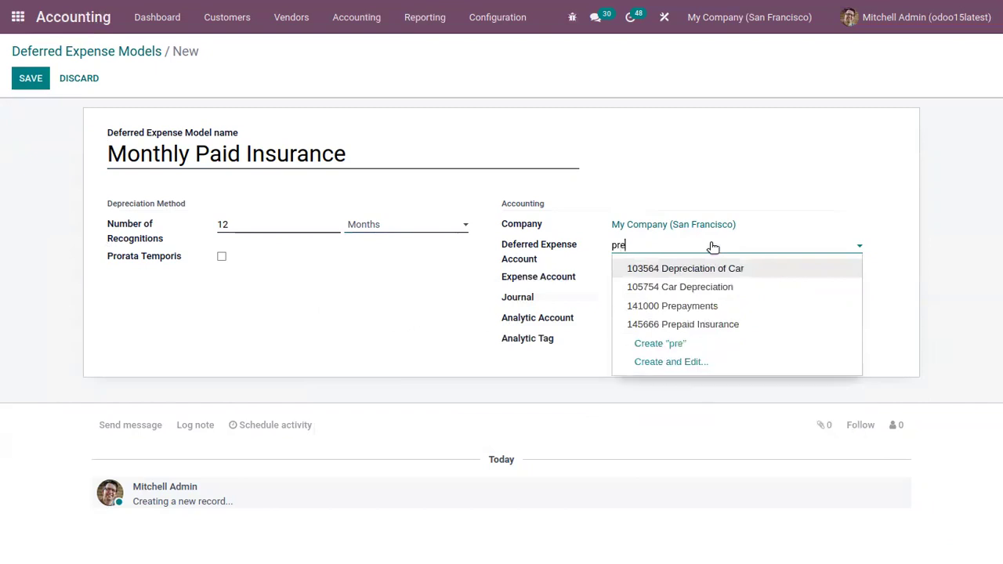
left_click(726, 324)
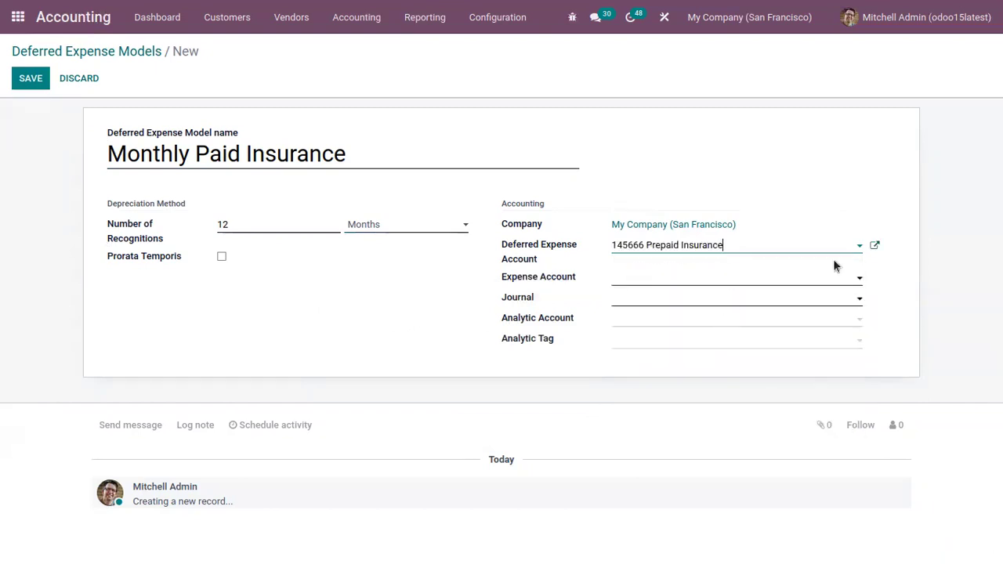
left_click(877, 246)
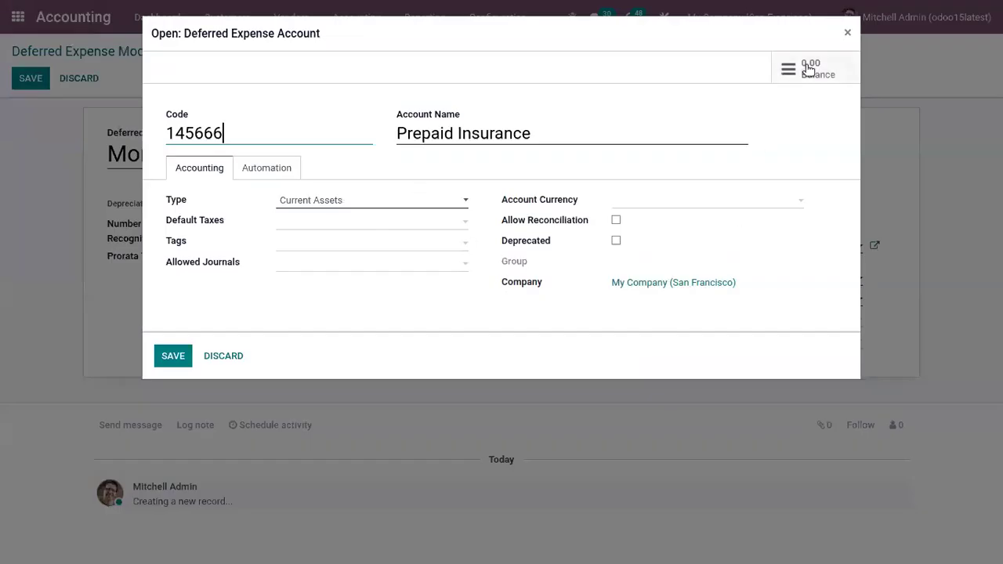
left_click(846, 33)
Set the model's Expense Account to 600000 Expenses and check that account's details without changing them
left_click(645, 284)
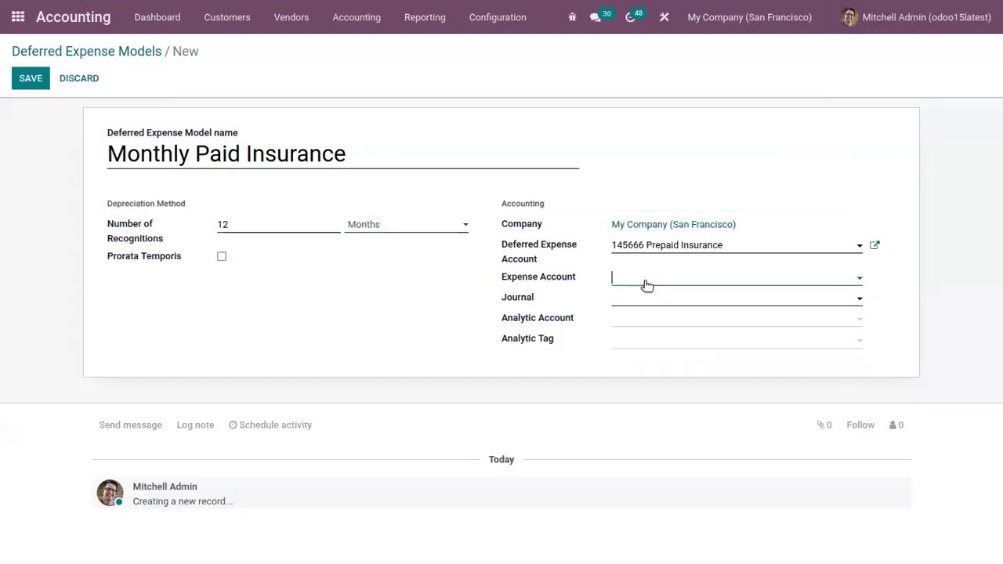
type("exp")
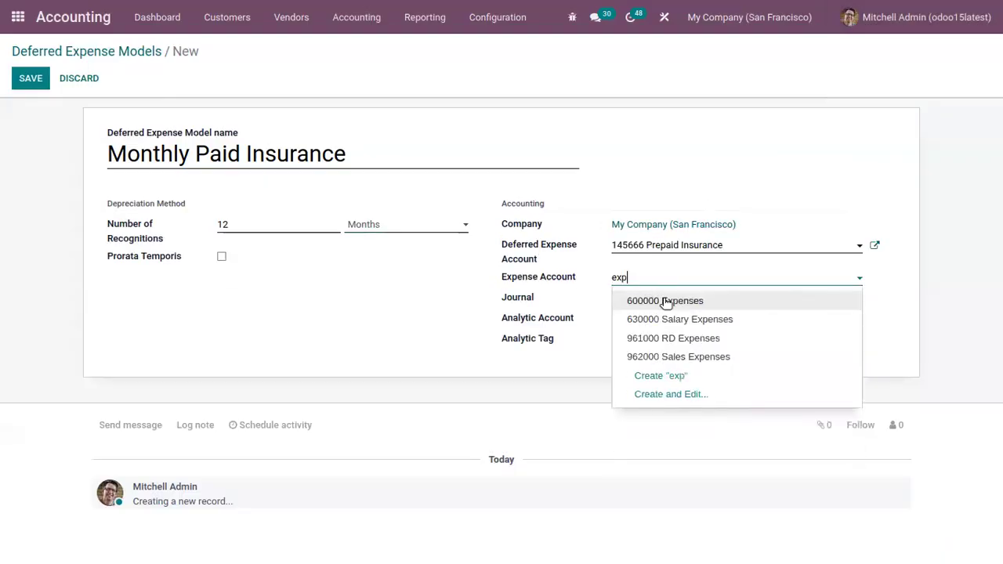
left_click(664, 300)
left_click(875, 278)
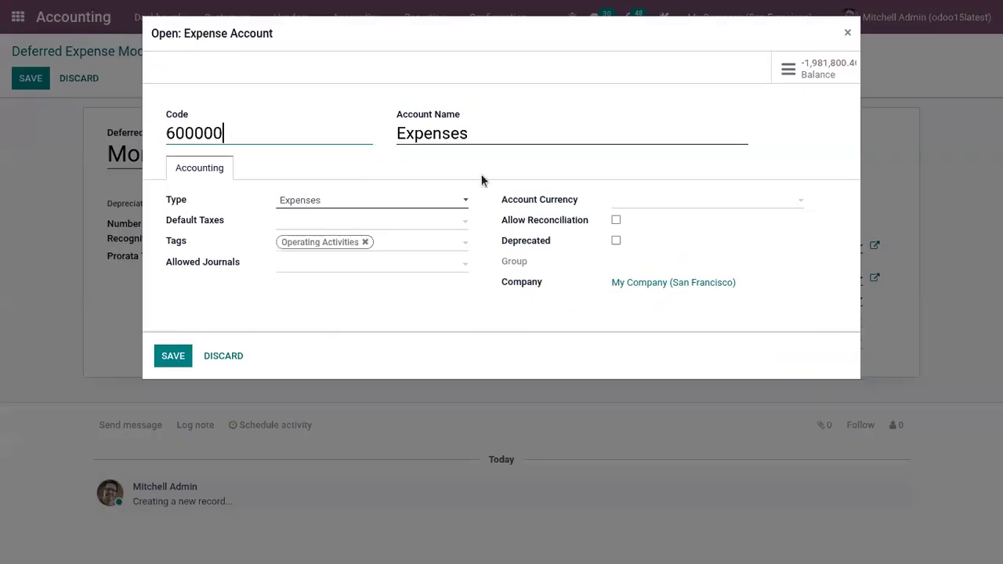
left_click(847, 33)
Assign the Miscellaneous Operations journal, save the deferred expense model, and return to the model list
left_click(644, 298)
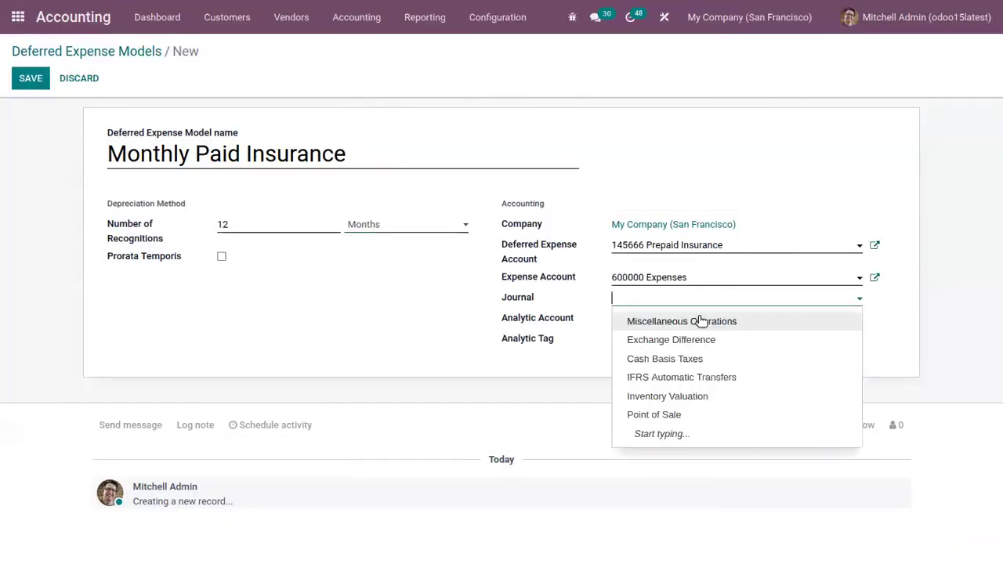
left_click(701, 320)
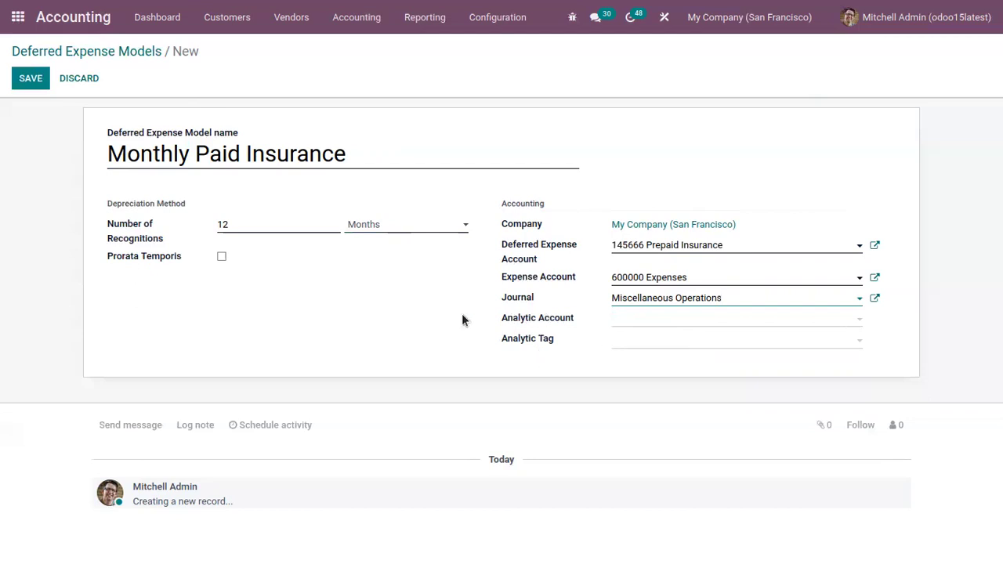
left_click(29, 85)
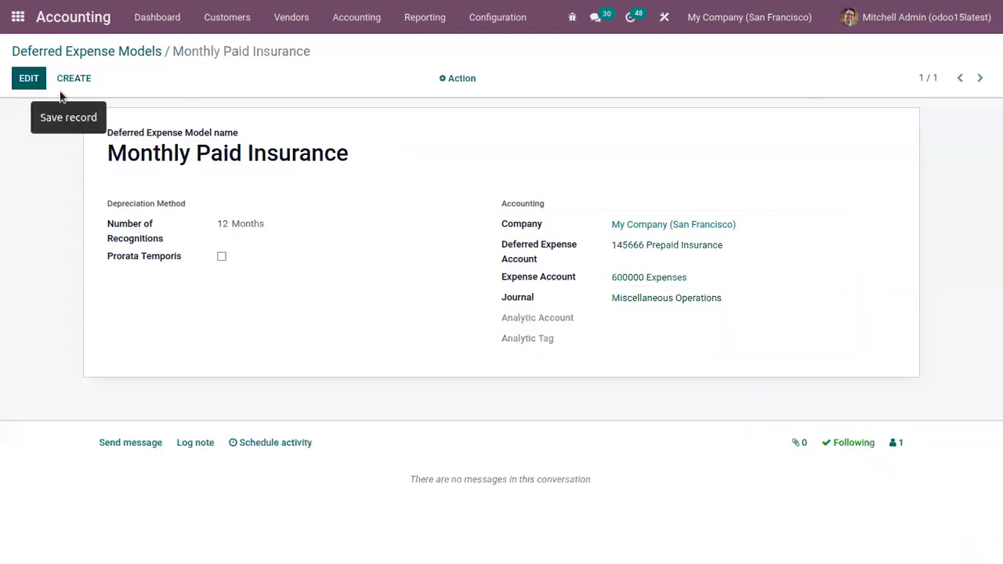
left_click(123, 51)
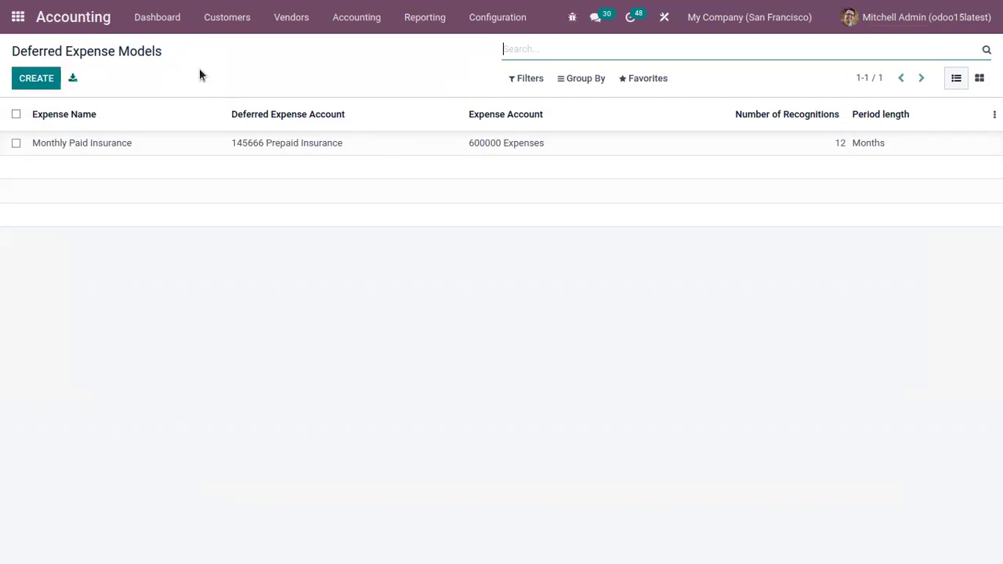
Start a new deferred expense from the Monthly Paid Insurance model, review its filled-in fields, and discard it
left_click(339, 19)
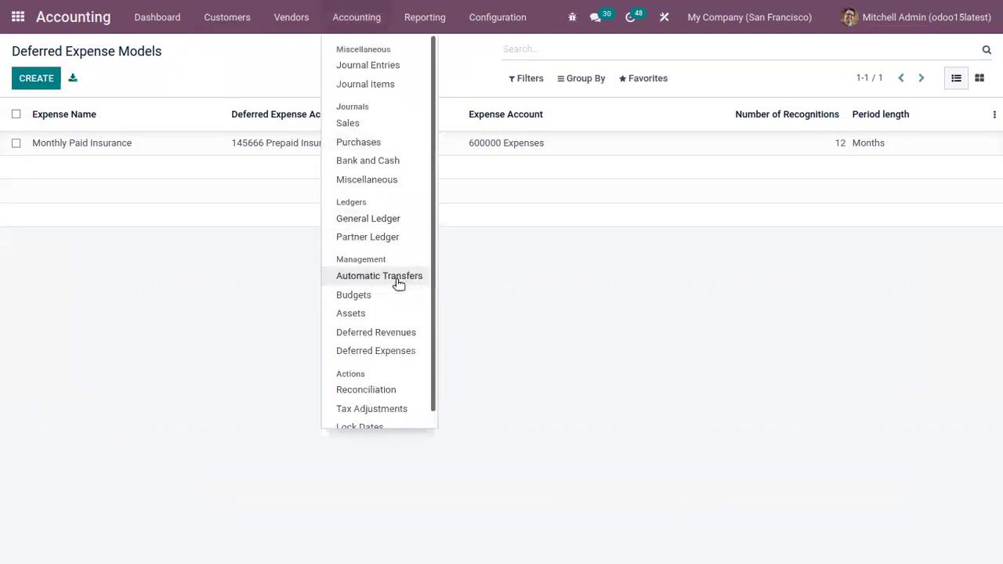
left_click(398, 351)
left_click(33, 79)
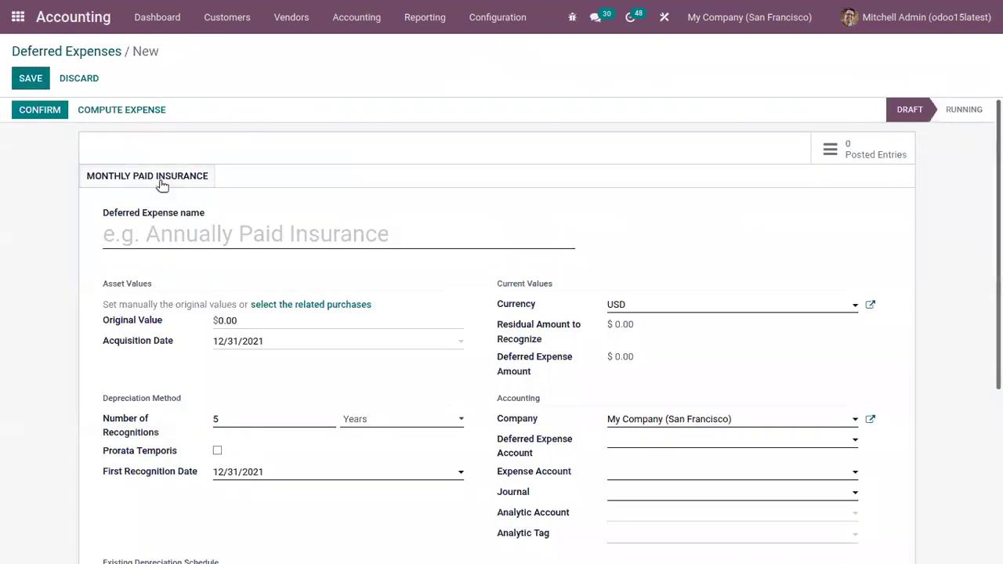
mouse_move(165, 179)
left_click(143, 175)
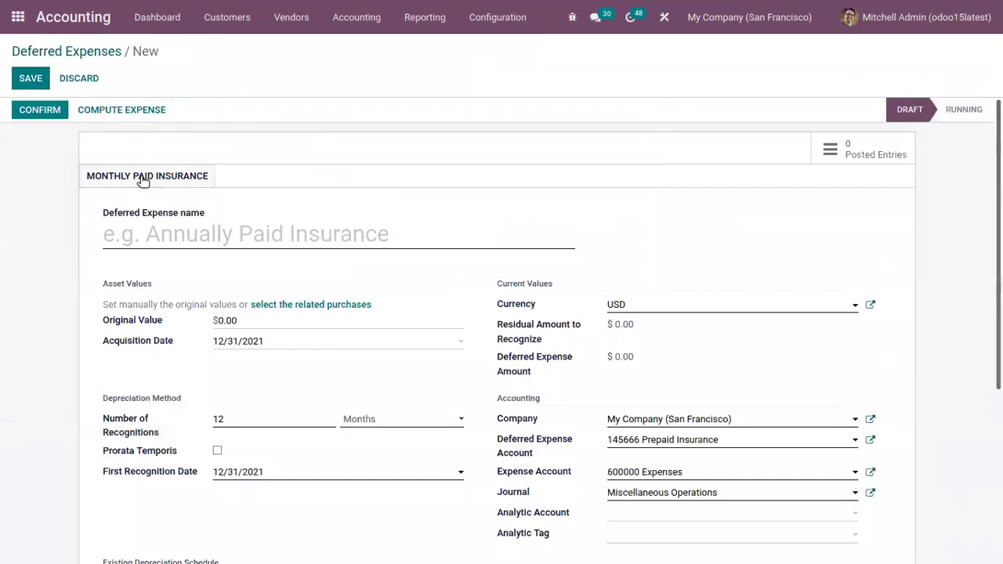
scroll(501, 313, "down", 3)
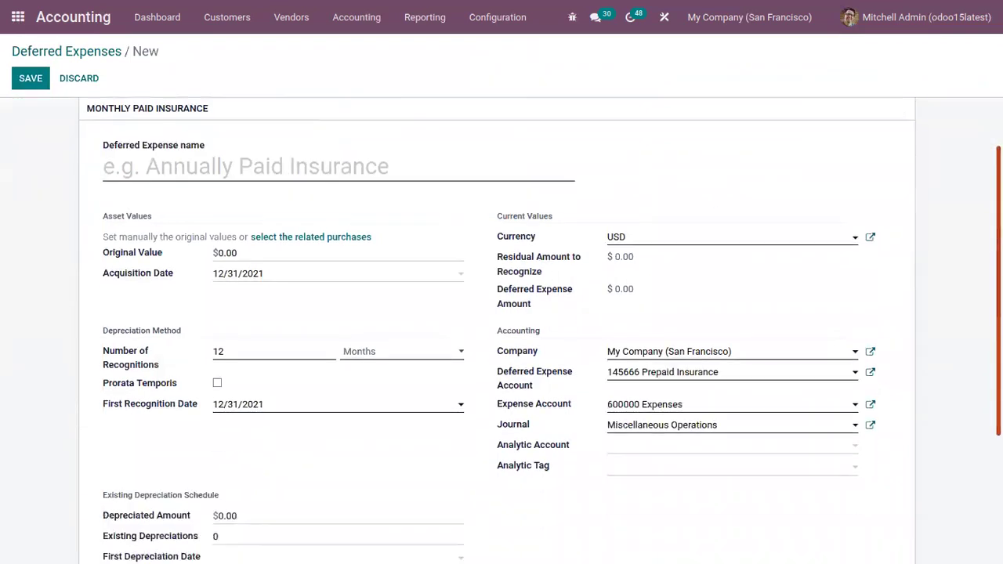
scroll(502, 313, "up", 1)
scroll(502, 314, "down", 1)
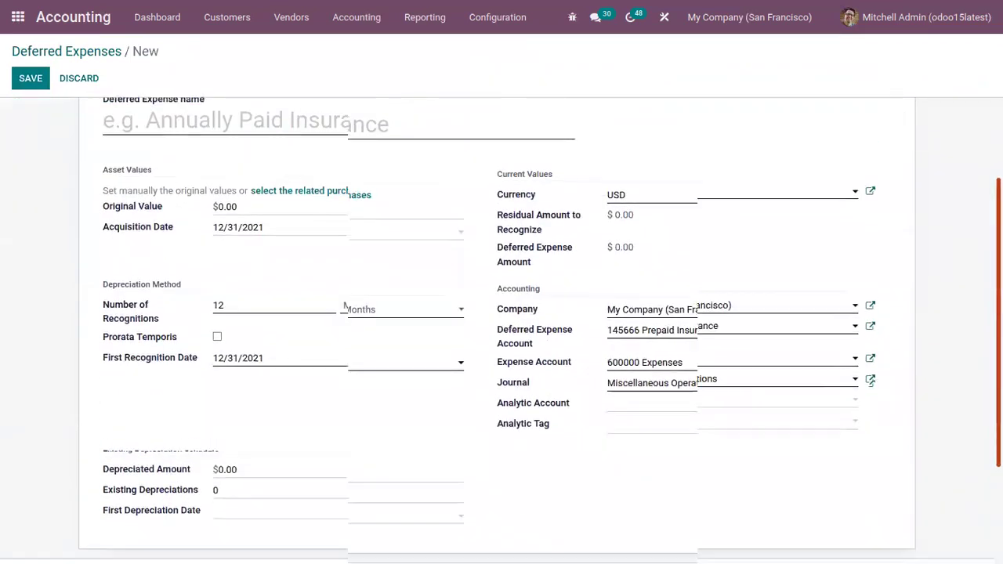
scroll(501, 313, "up", 3)
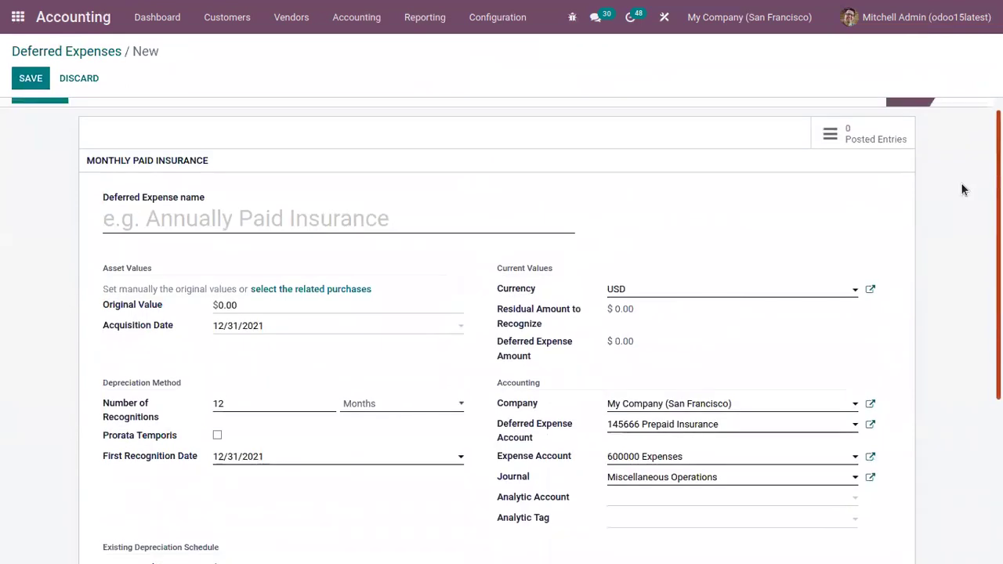
left_click(79, 78)
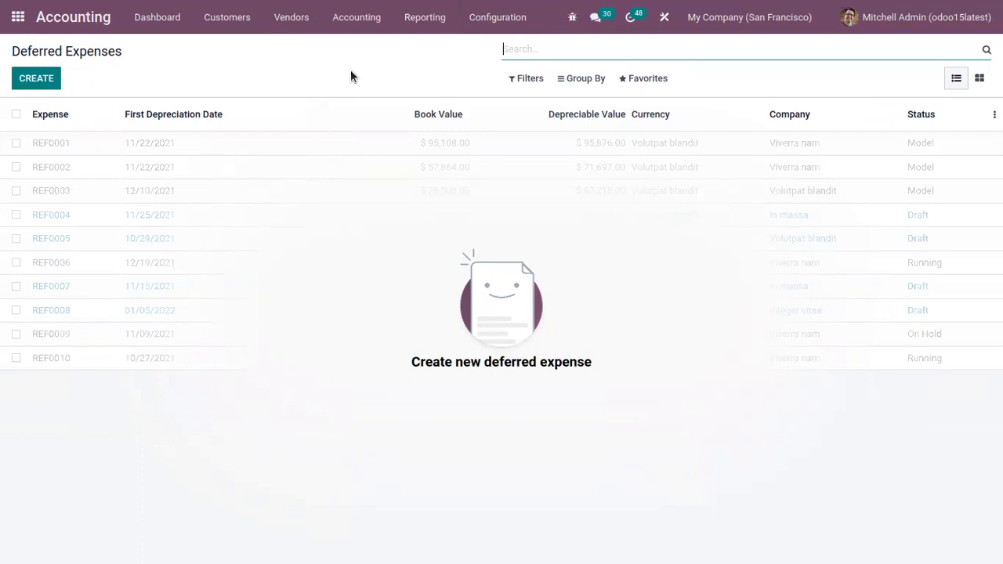
Open the Chart of Accounts and search its accounts for "def"
left_click(495, 17)
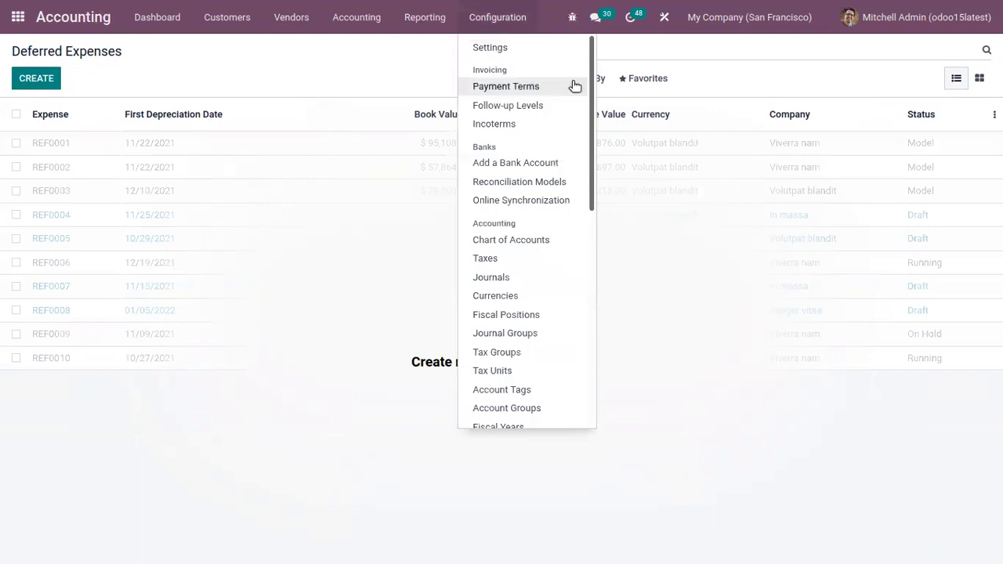
scroll(593, 134, "down", 3)
scroll(601, 205, "down", 2)
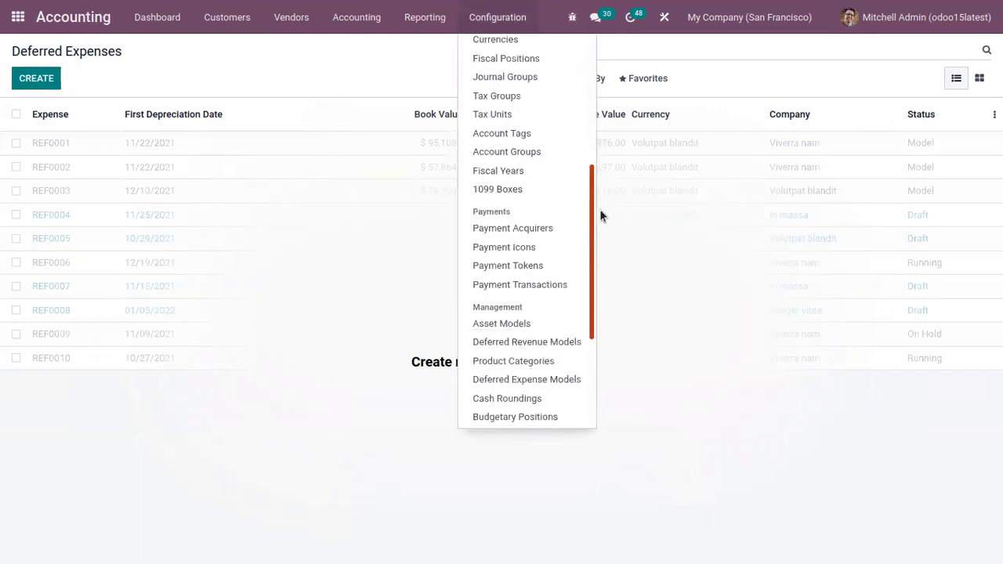
scroll(597, 192, "up", 4)
left_click(493, 91)
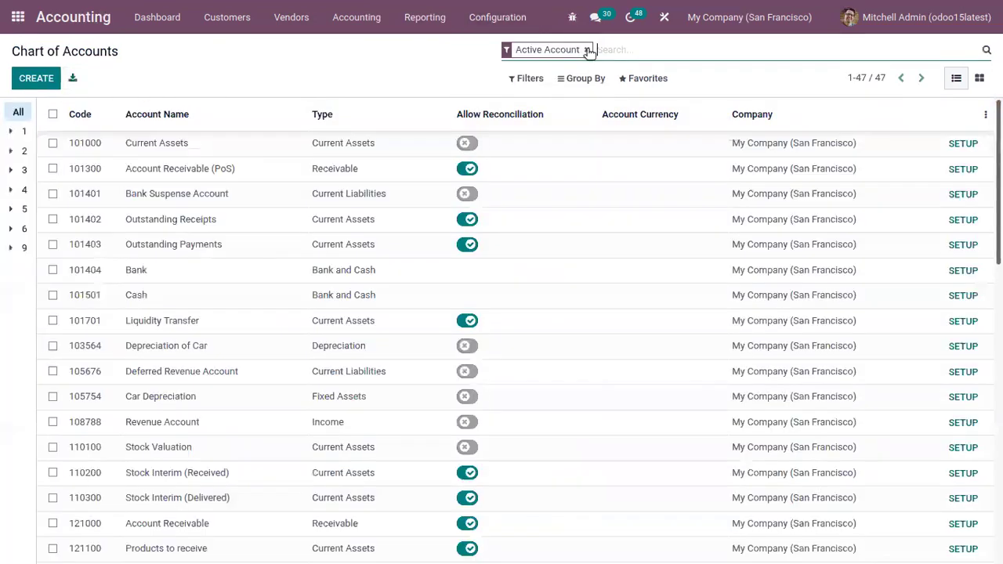
type("def")
key("Return")
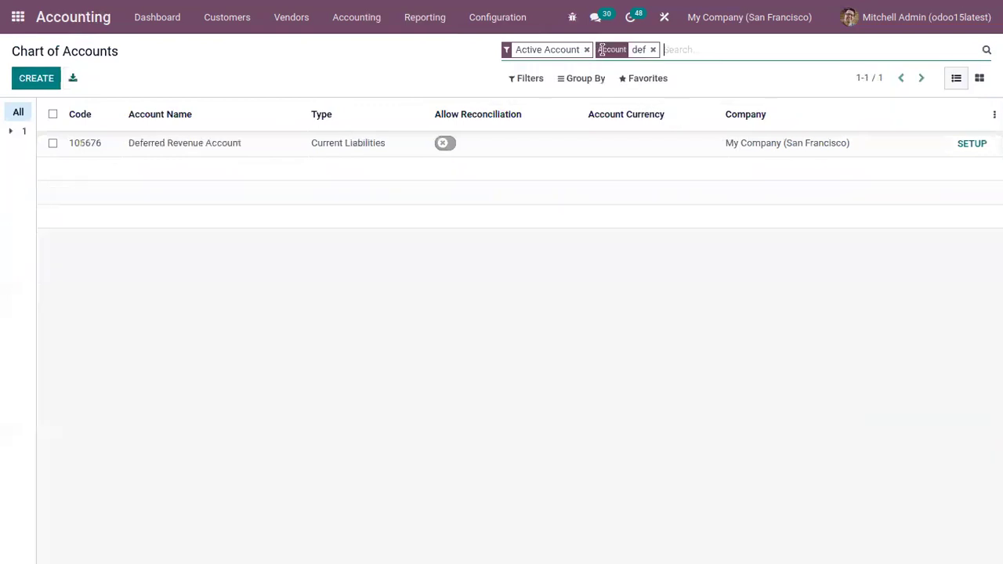
Replace the account search with "pre" and open the automation settings of the Prepaid Insurance account
left_click(652, 49)
type("pre")
key("Return")
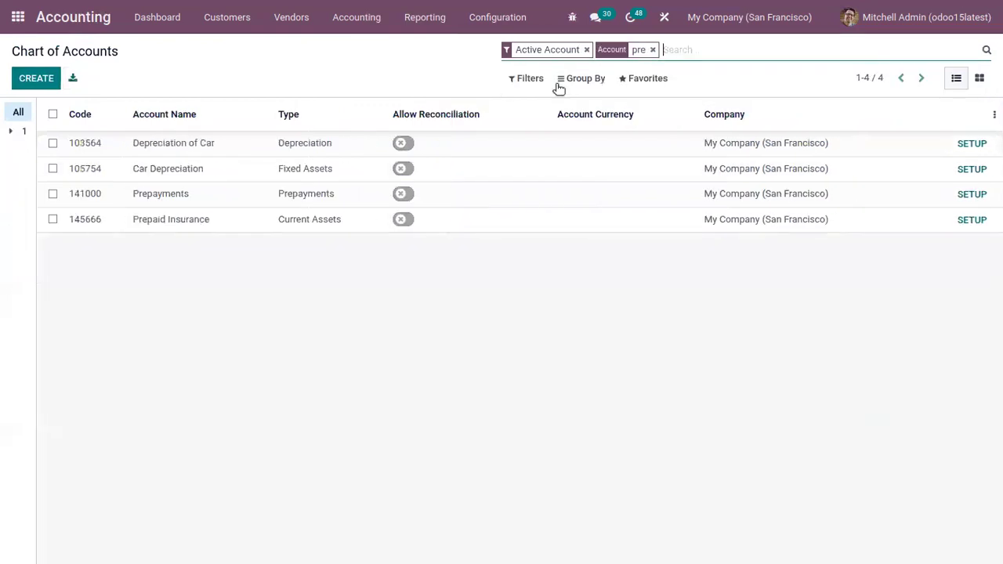
left_click(227, 226)
left_click(972, 221)
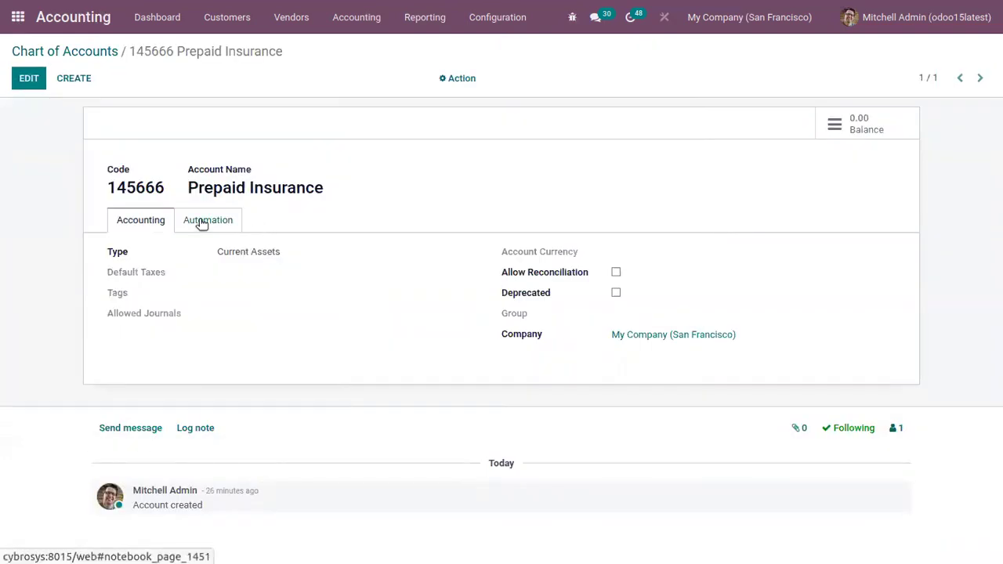
left_click(202, 223)
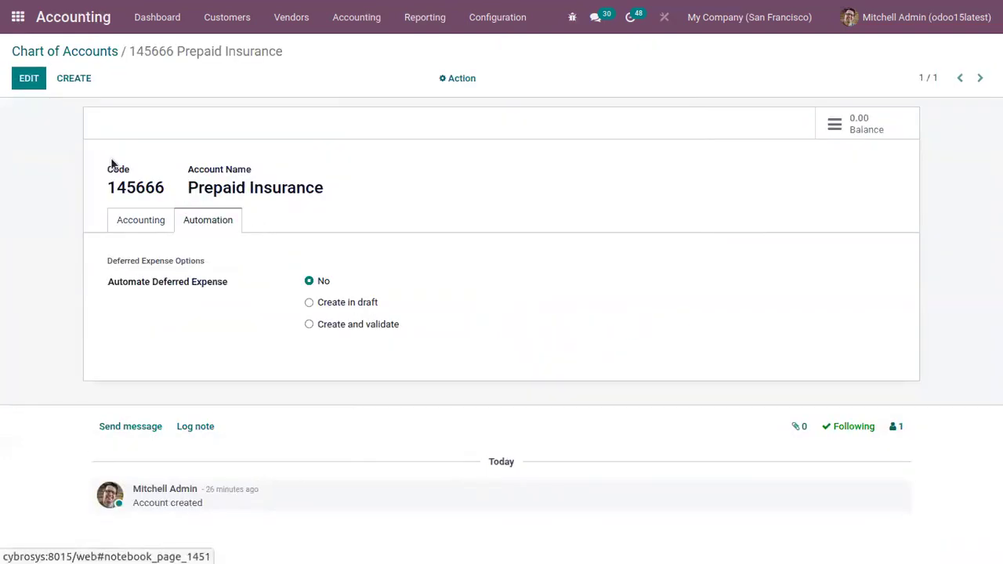
Set Automate Deferred Expense to Create and validate with the Monthly Paid Insurance model, save the account, and return to the account list
left_click(29, 79)
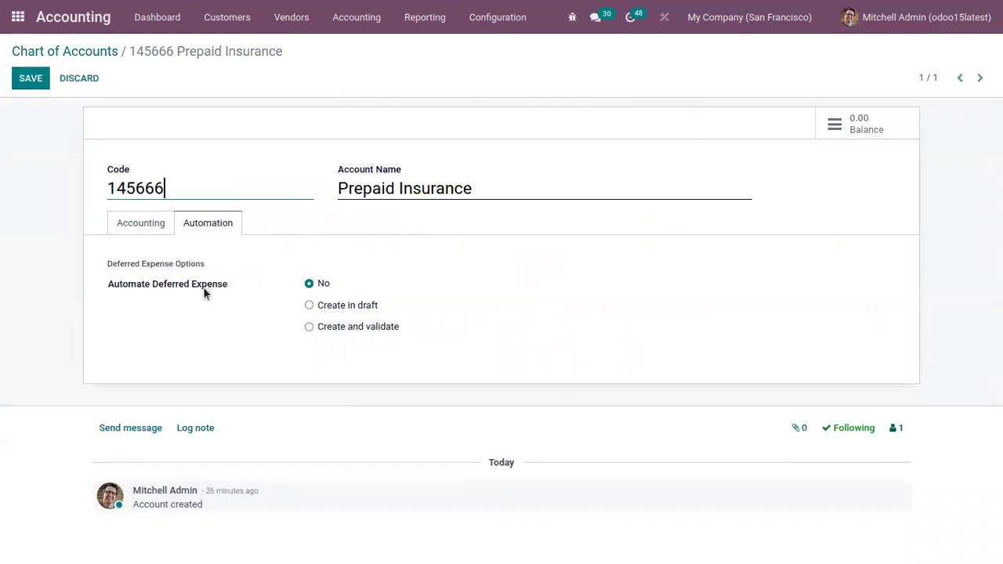
left_click(343, 308)
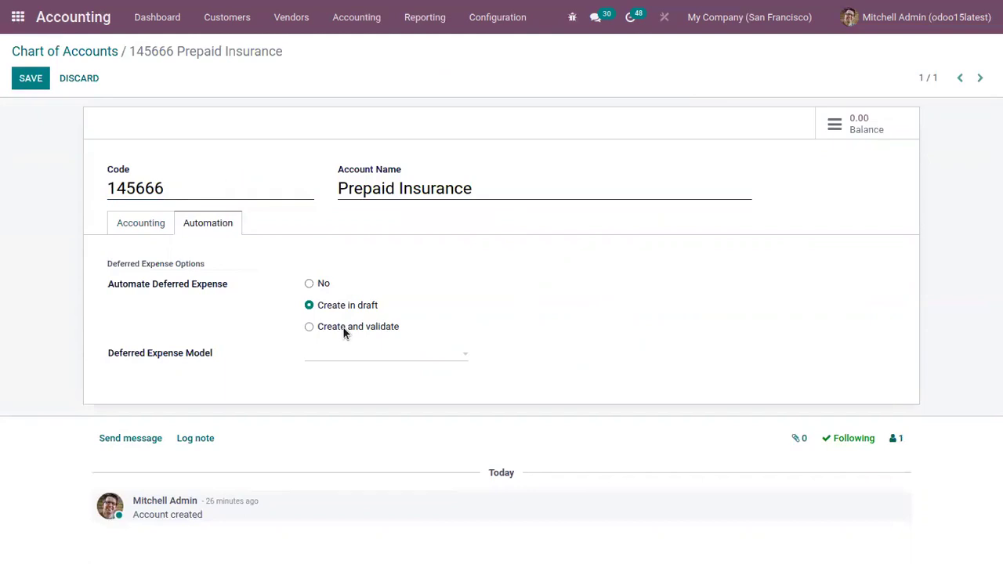
left_click(342, 326)
left_click(365, 356)
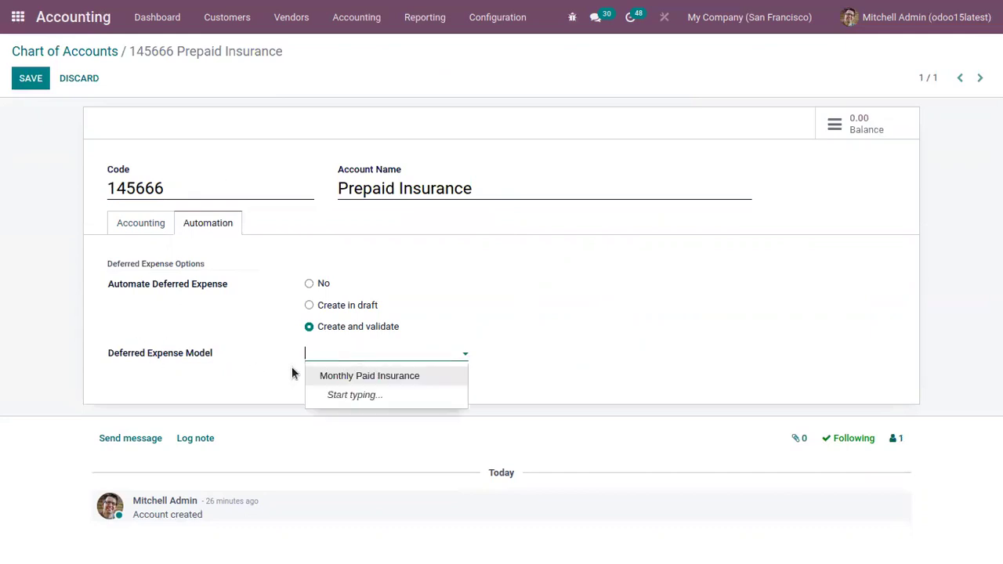
left_click(345, 377)
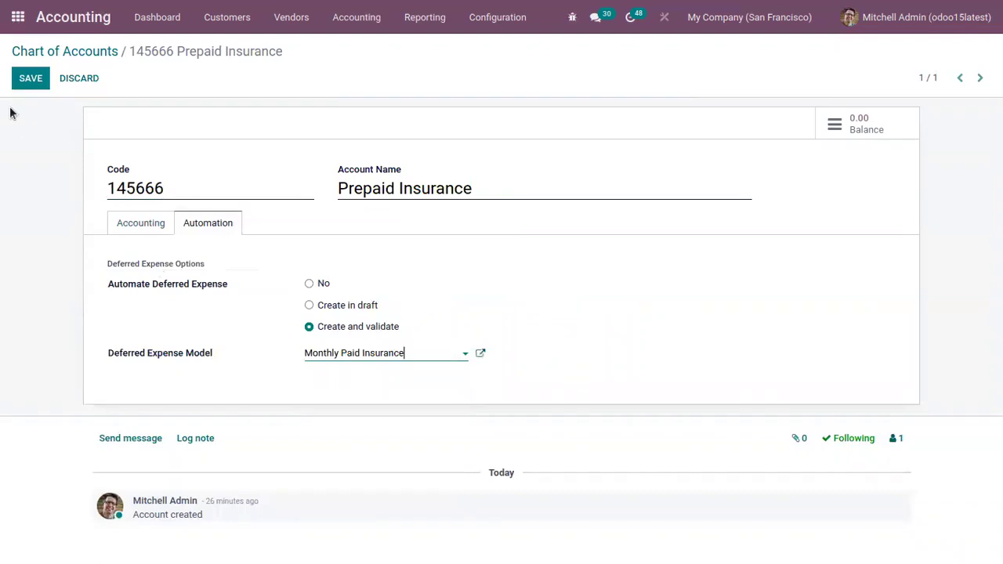
left_click(27, 78)
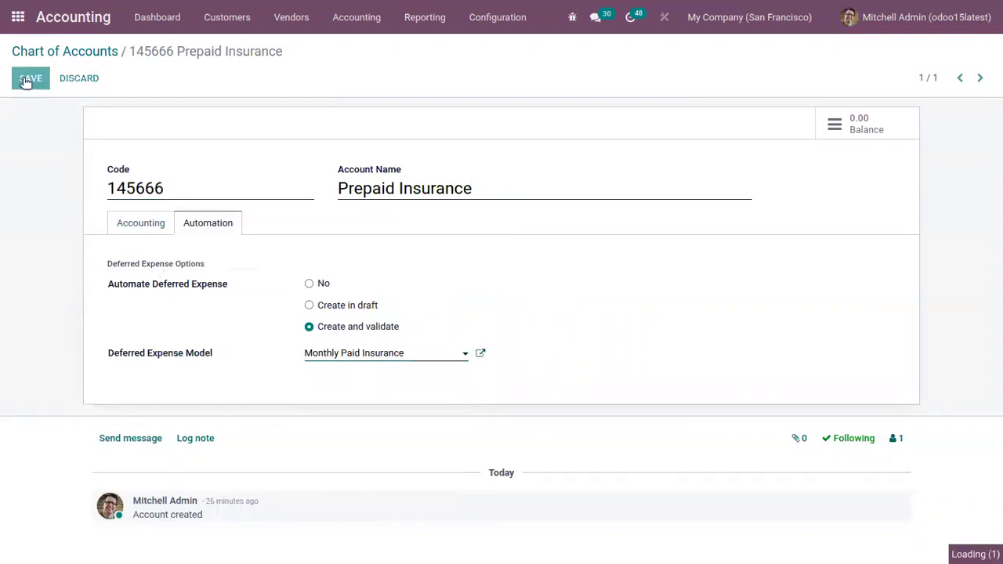
left_click(83, 55)
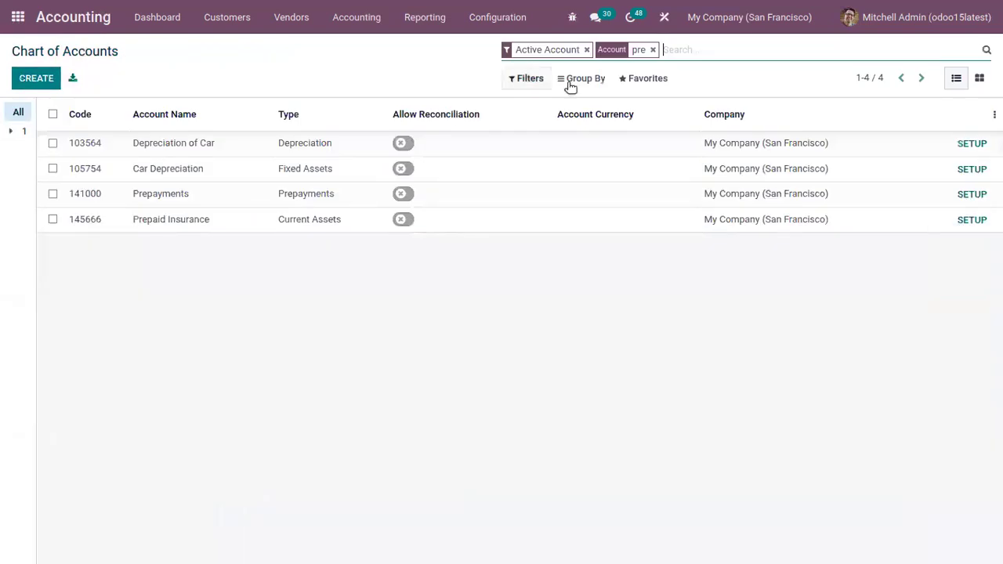
Filter the sellable products to Services and open the Insurance 1 Year product
left_click(652, 50)
left_click(231, 22)
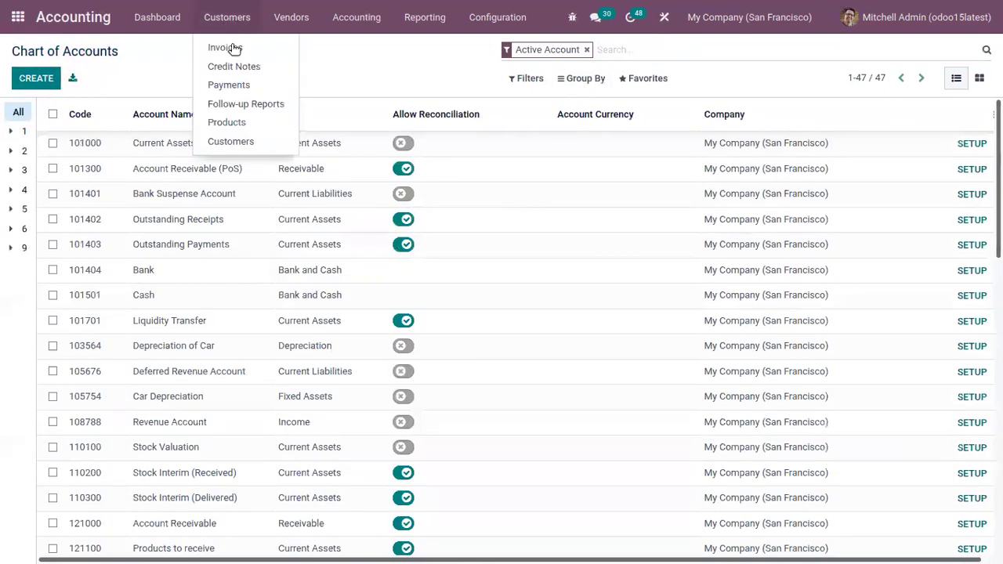
left_click(249, 126)
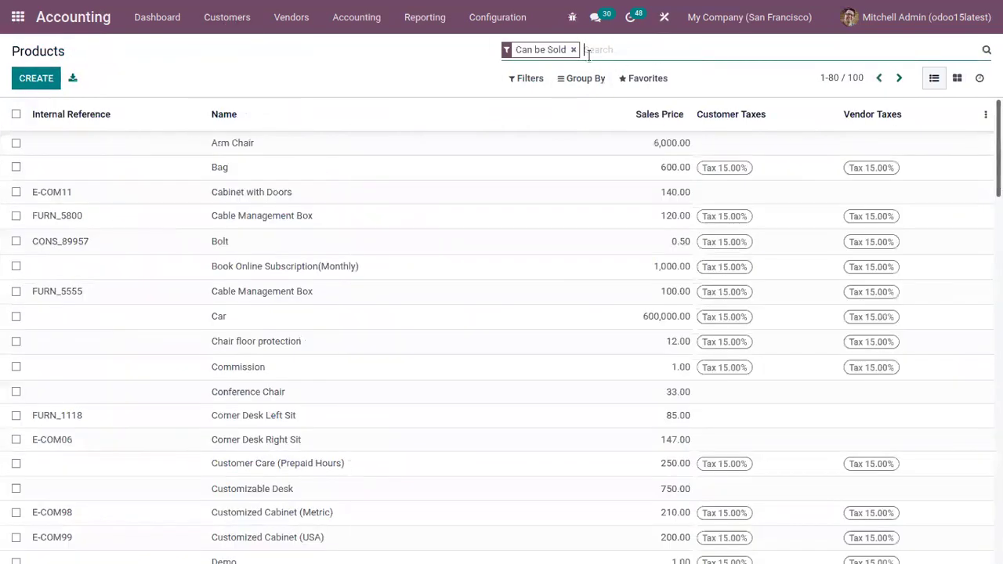
left_click(523, 79)
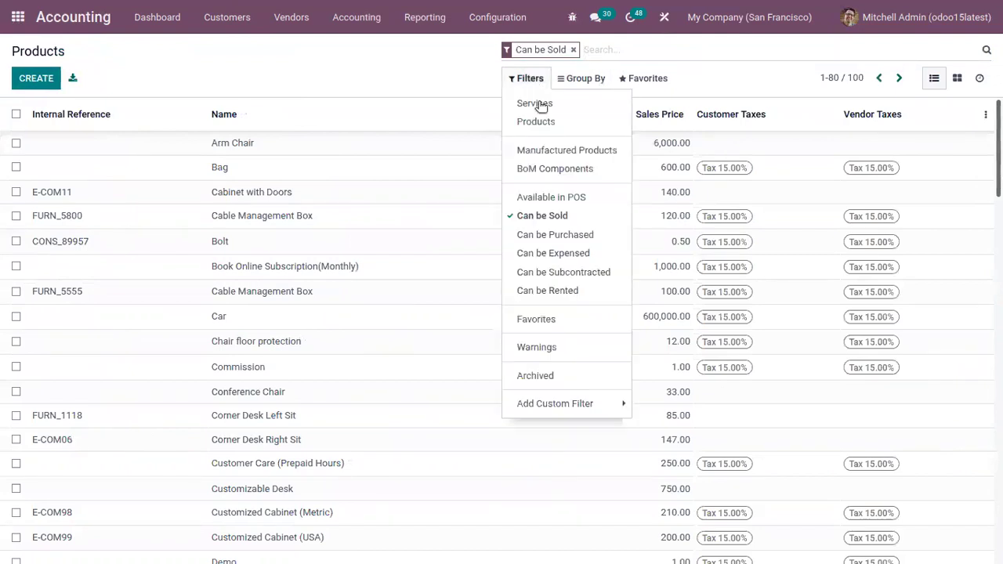
left_click(542, 102)
left_click(643, 79)
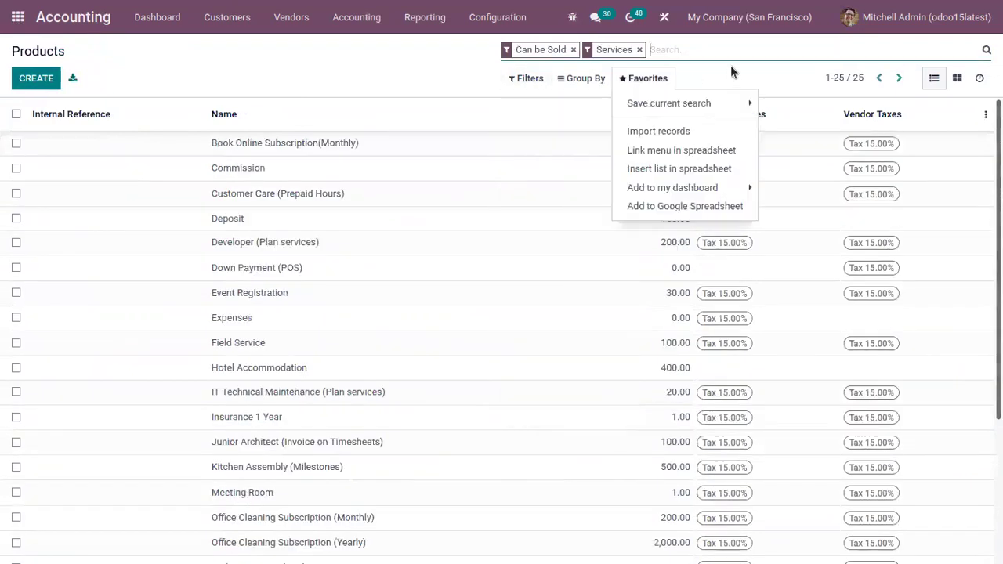
left_click(352, 419)
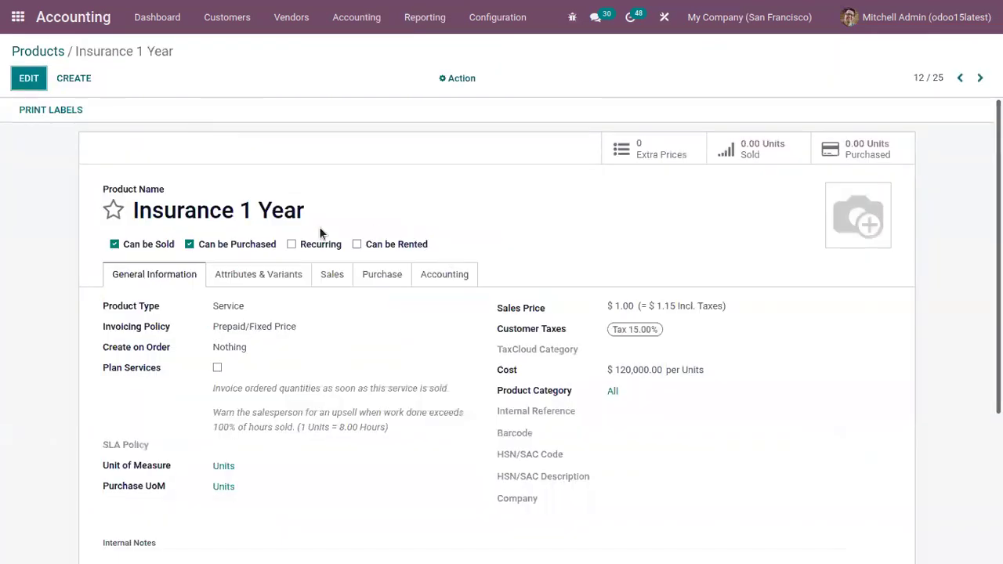
Set the Insurance 1 Year product's Expense Account to 145666 Prepaid Insurance
left_click(28, 78)
scroll(501, 313, "down", 1)
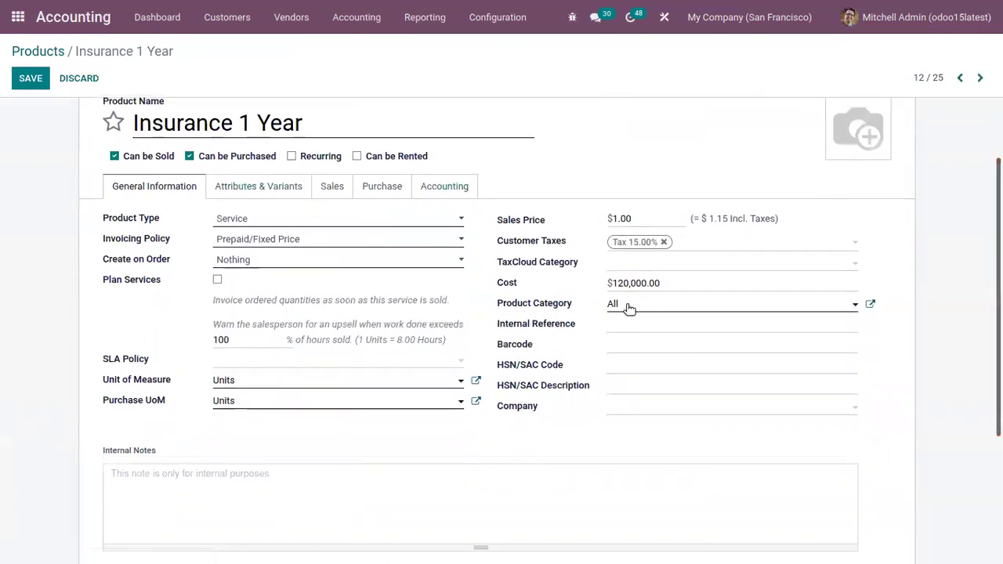
left_click(377, 183)
left_click(427, 188)
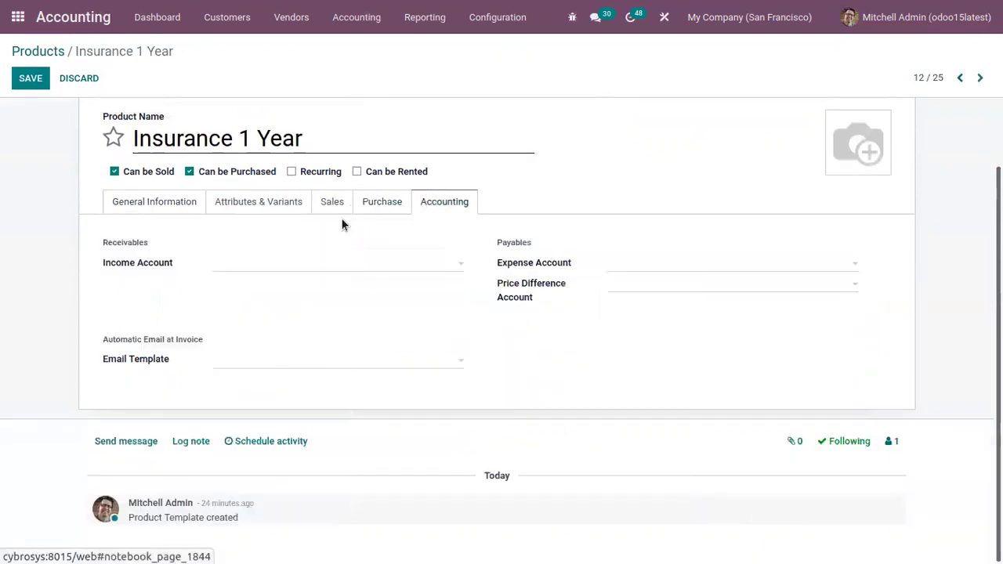
left_click(630, 266)
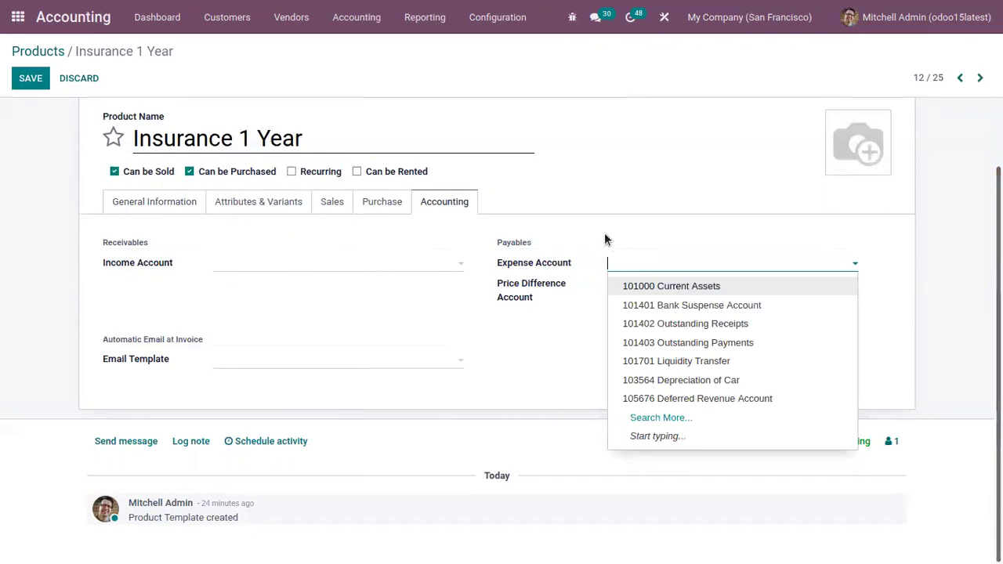
type("pre")
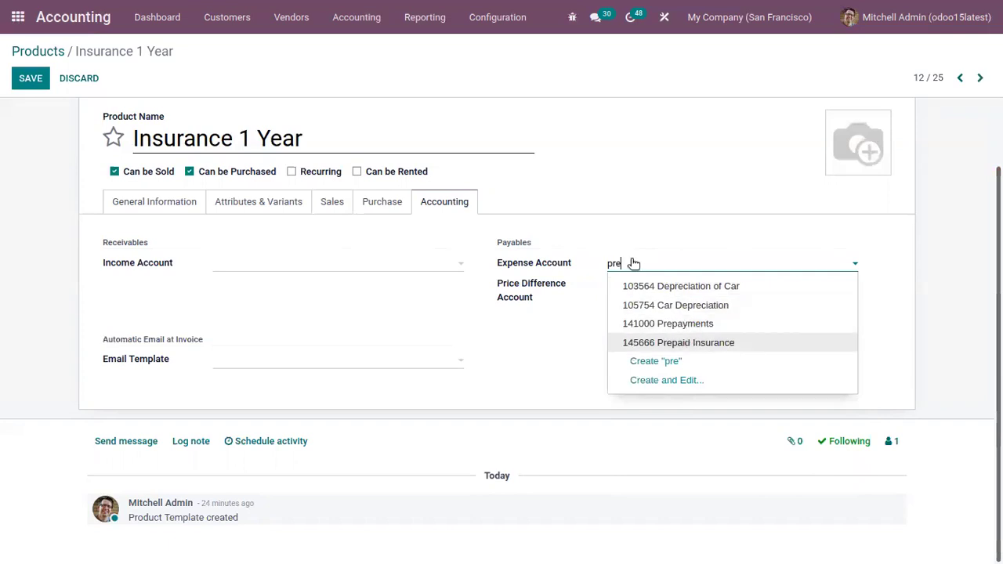
key("Return")
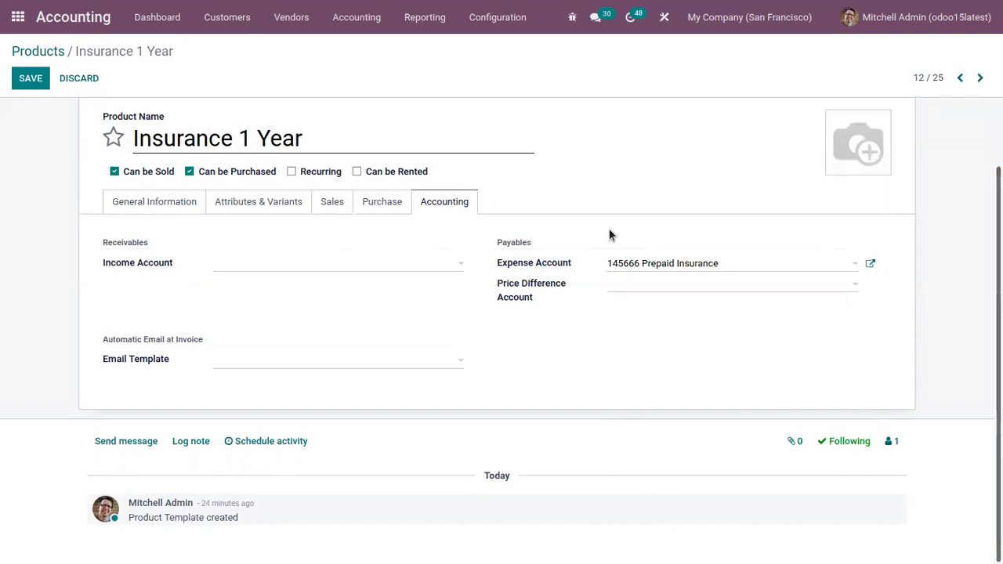
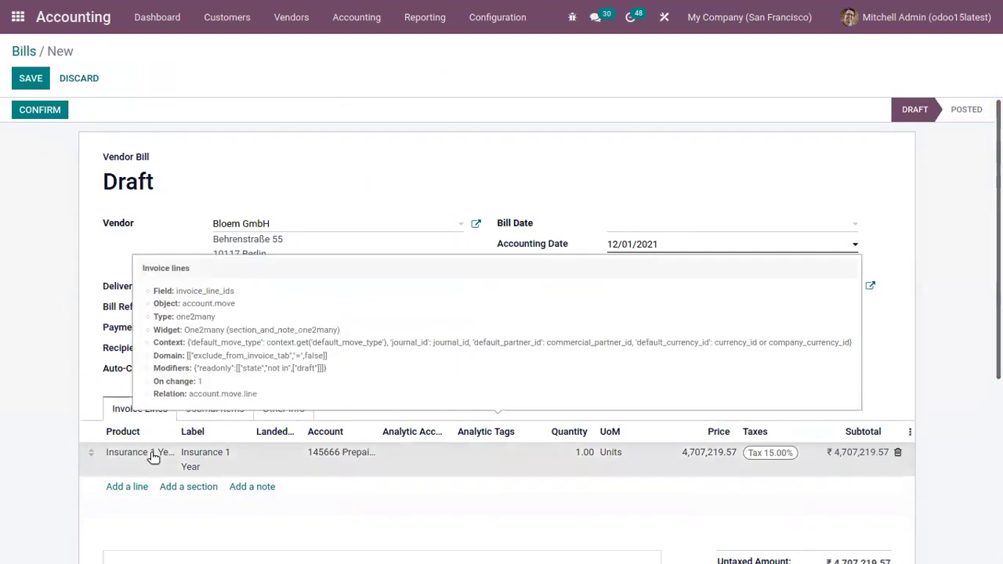
From the draft vendor bill's line, change the Insurance 1 Year product's unit of measure to Years and save the product
left_click(171, 454)
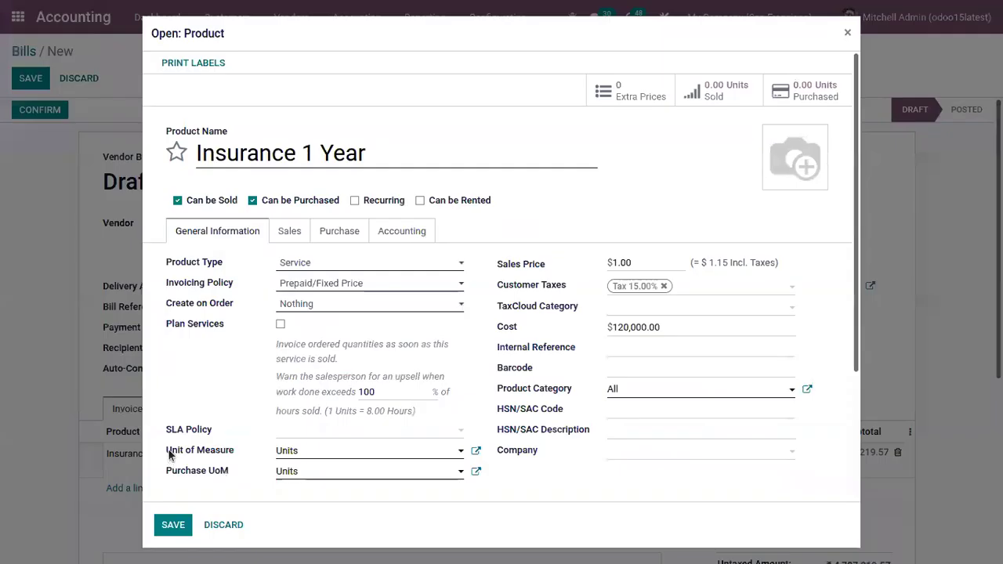
left_click(313, 451)
left_click(313, 472)
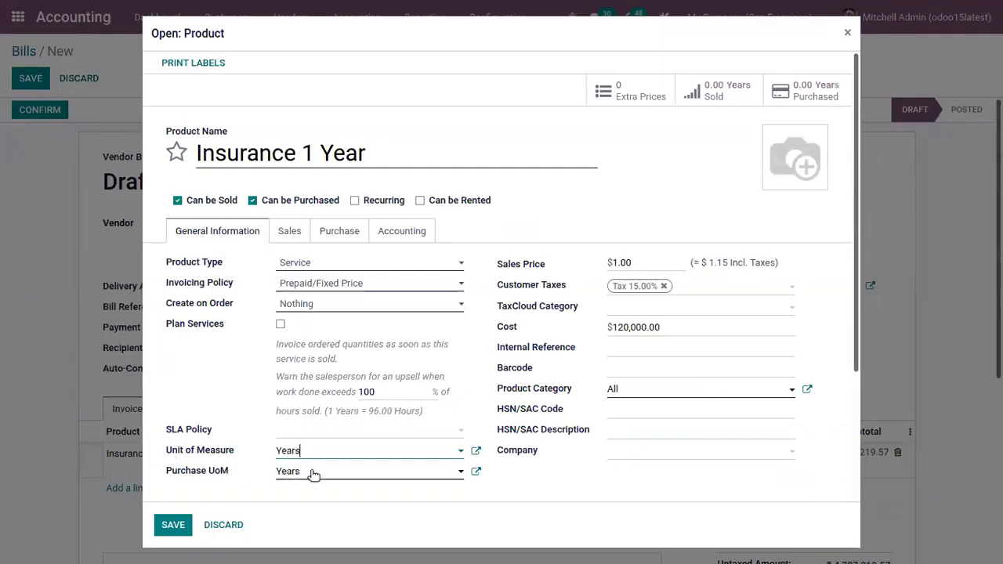
left_click(179, 528)
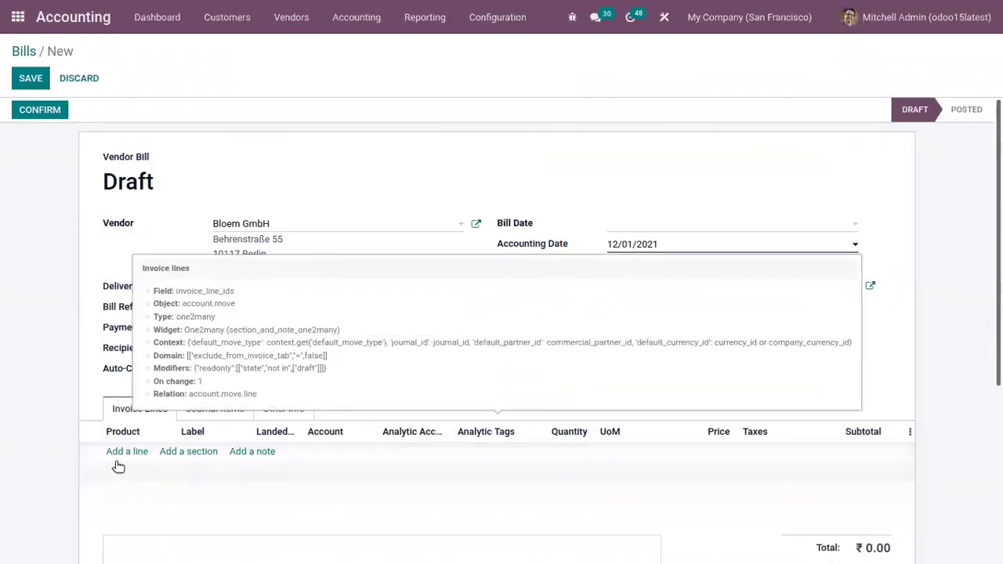
Add an Insurance 1 Year line to the vendor bill, remove its 15% tax, and set the price to 120,000
left_click(119, 452)
type("insu")
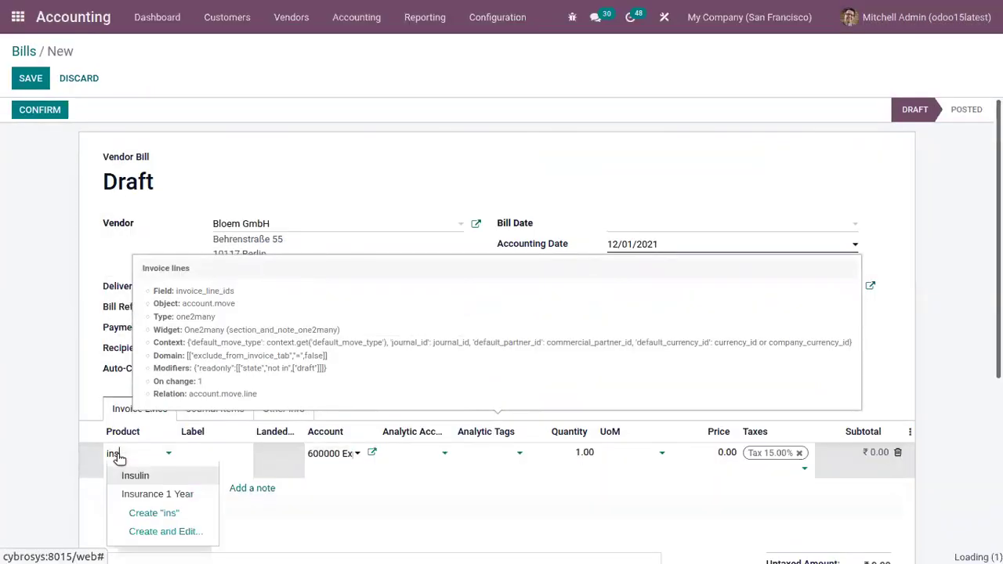
left_click(177, 494)
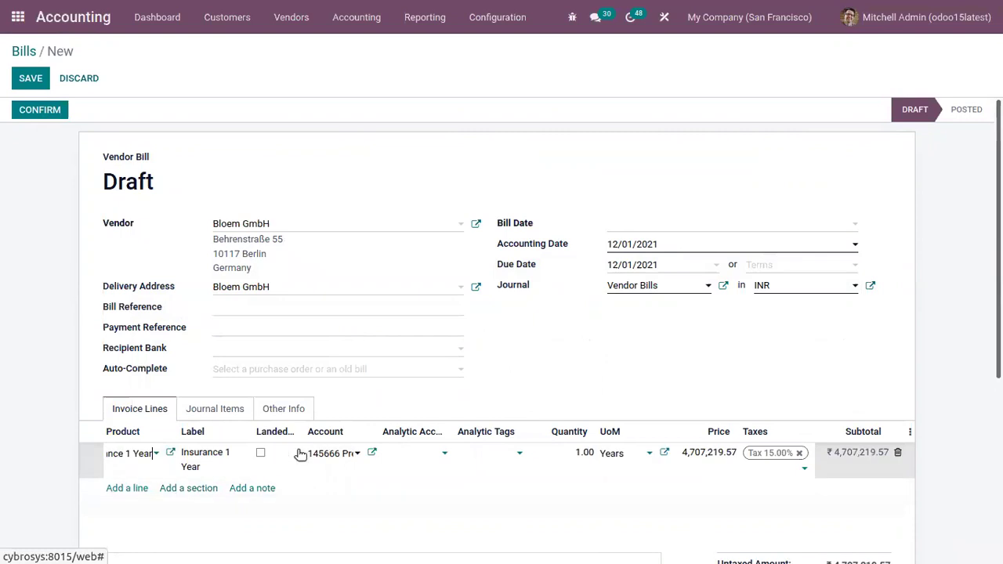
left_click(705, 452)
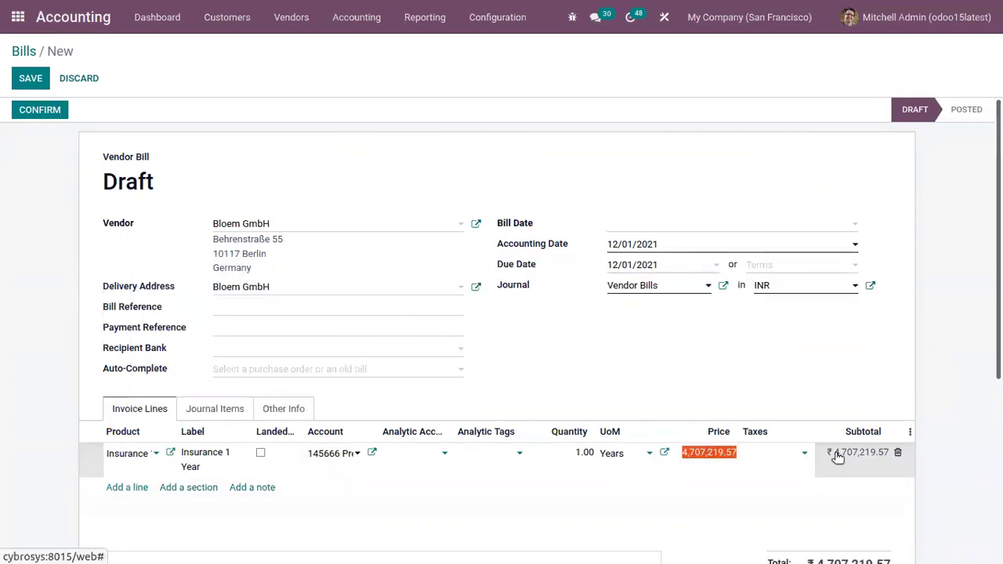
type("120,000")
left_click(400, 335)
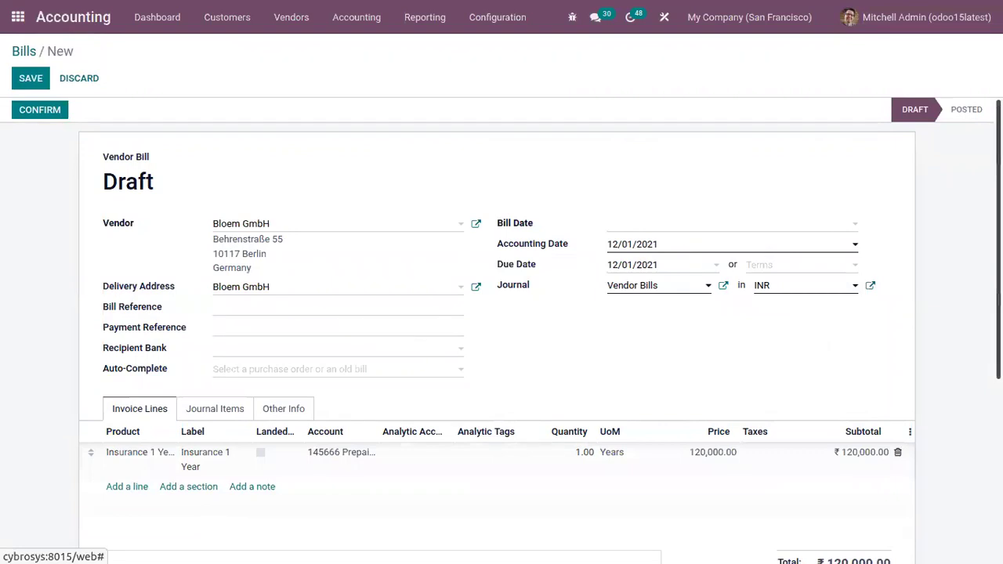
Set the bill's currency to USD and its Bill Date to 12/01/2021, and confirm the bill
left_click(764, 289)
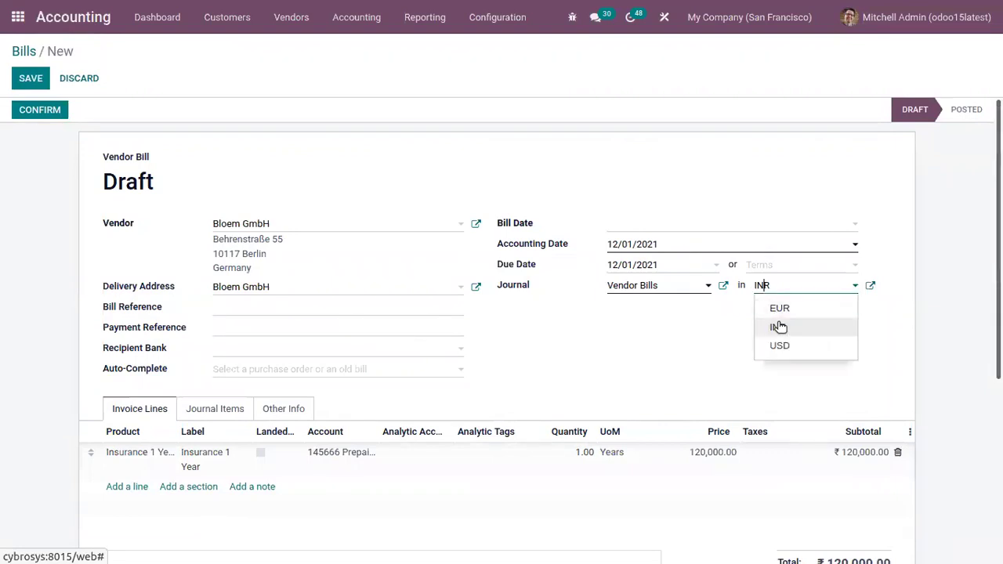
left_click(783, 345)
left_click(35, 110)
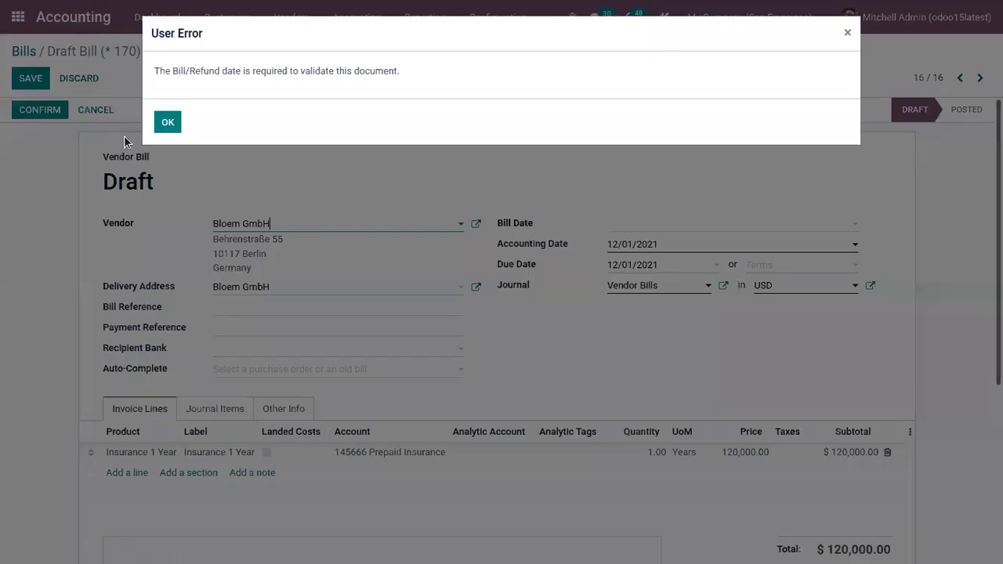
left_click(168, 122)
left_click(711, 223)
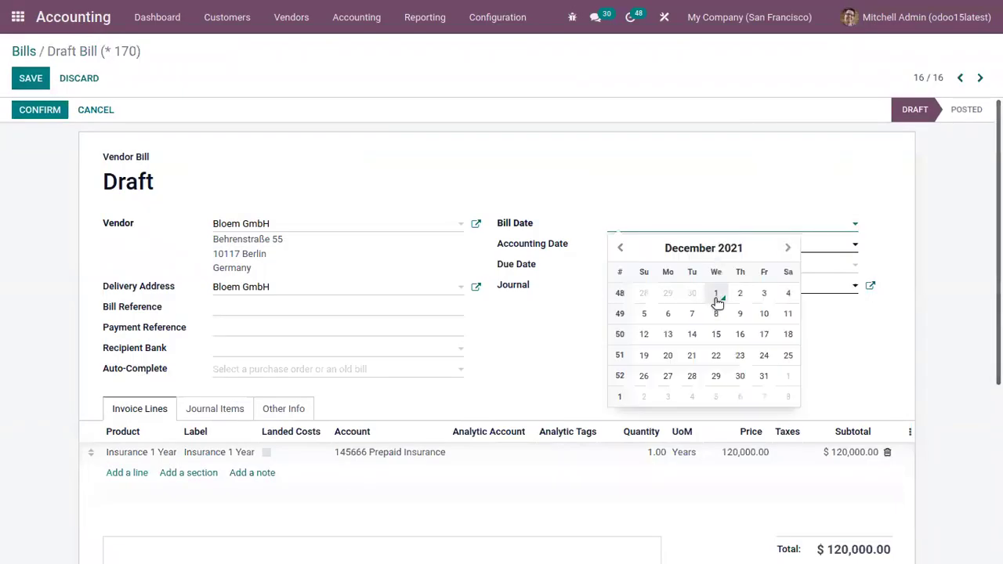
left_click(715, 296)
left_click(36, 114)
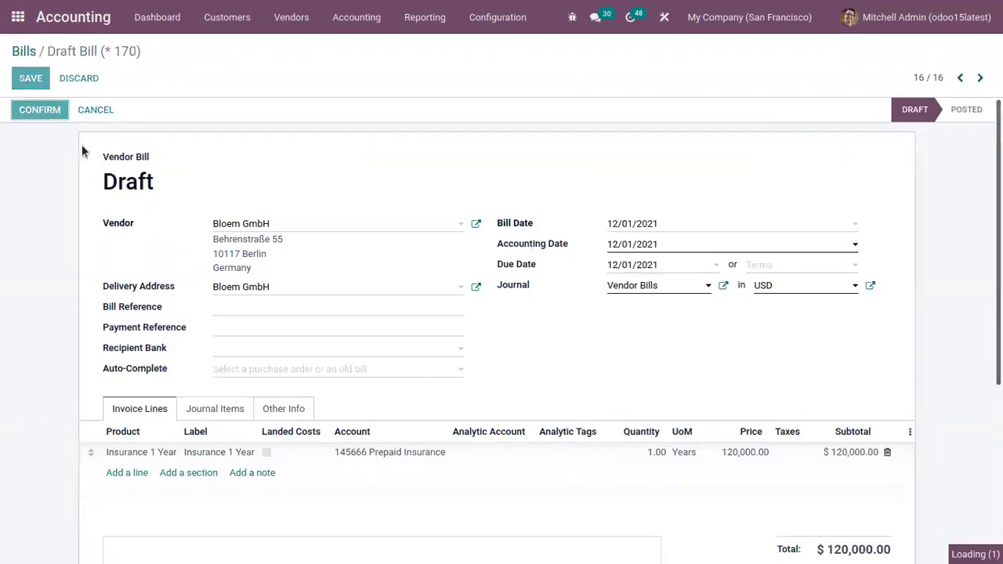
Open the list of deferred expenses linked to the posted vendor bill
mouse_move(144, 159)
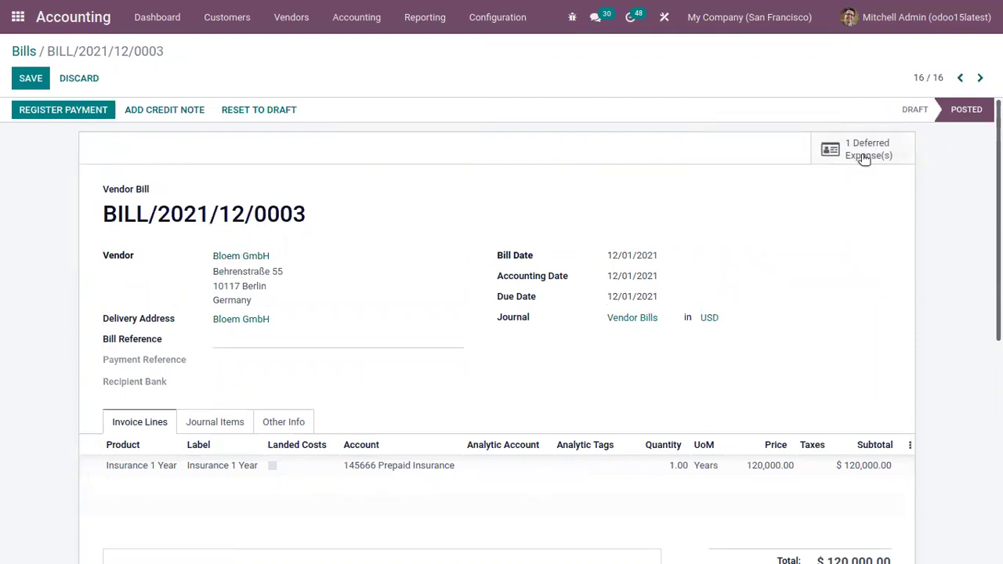
mouse_move(864, 159)
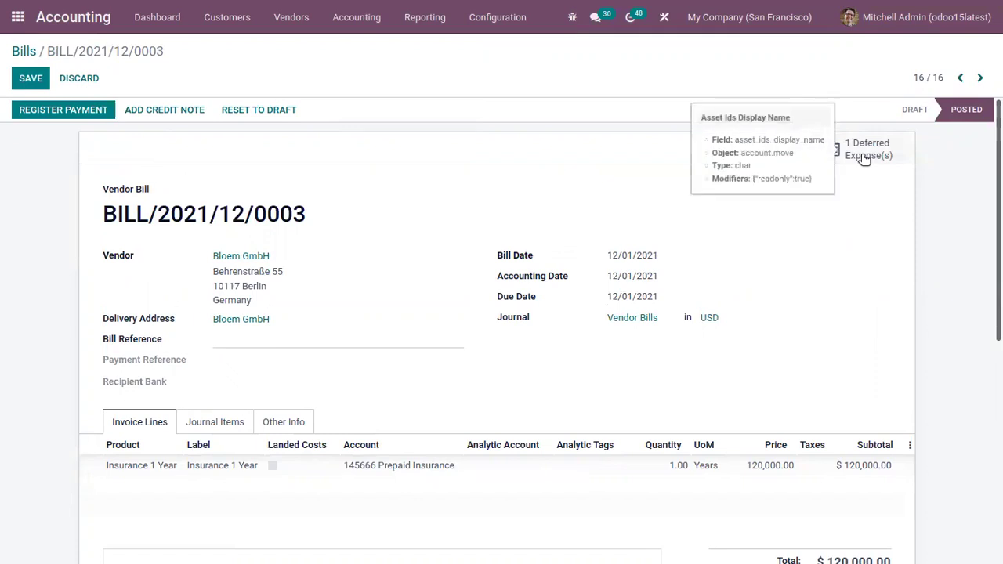
left_click(864, 157)
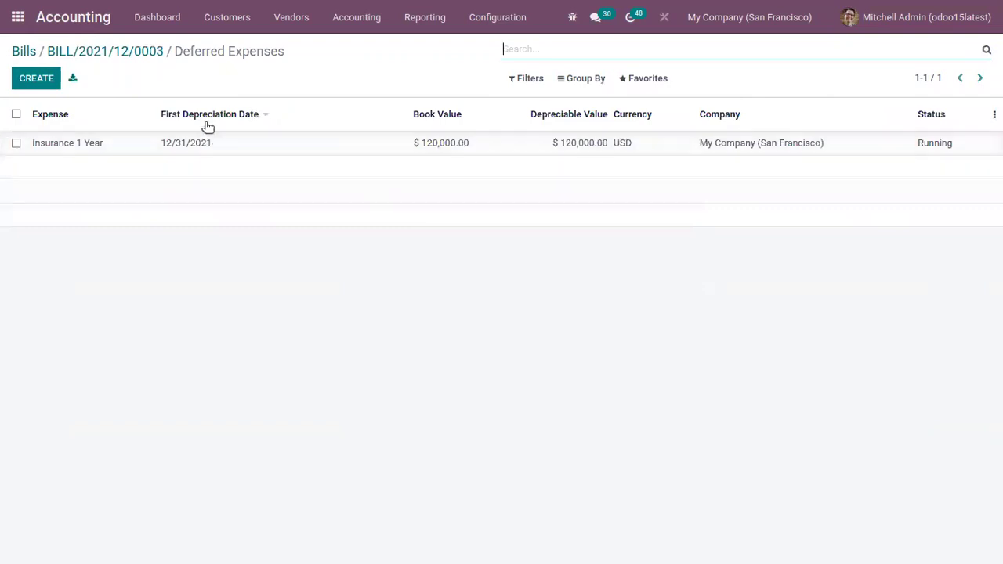
Open Insurance 1 Year from the general Deferred Expenses list and examine its asset values, current values, recognition settings and accounts
left_click(327, 18)
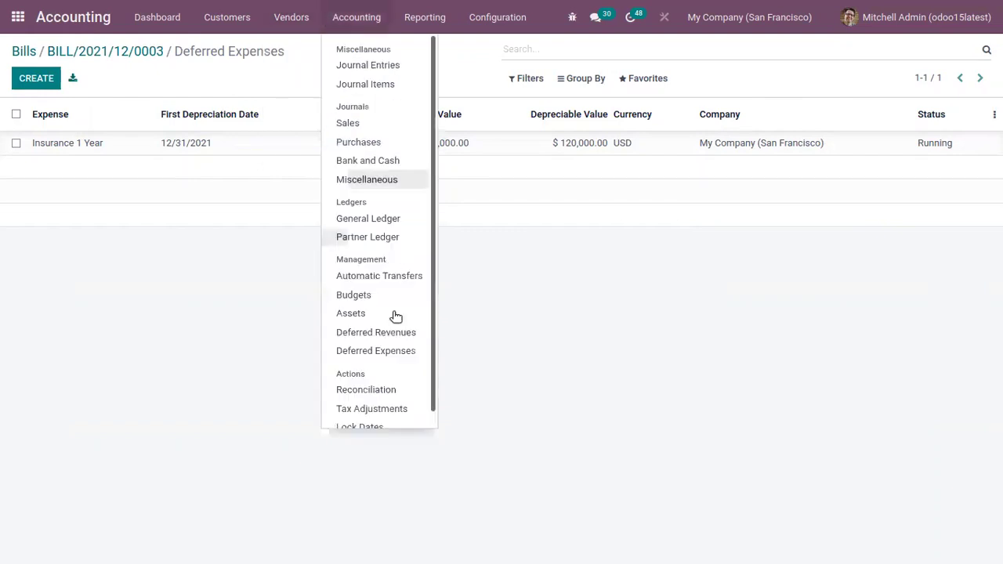
left_click(376, 351)
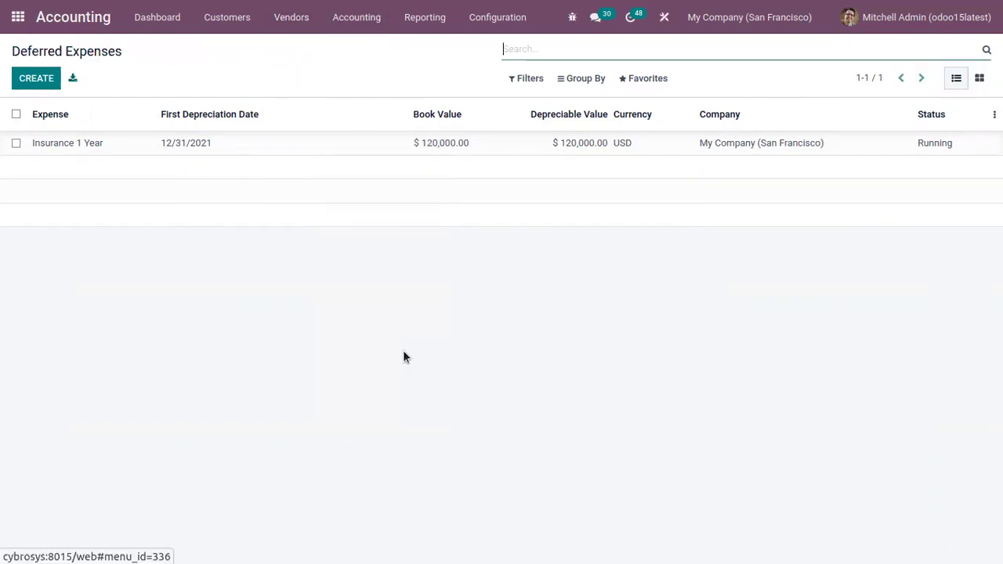
left_click(190, 143)
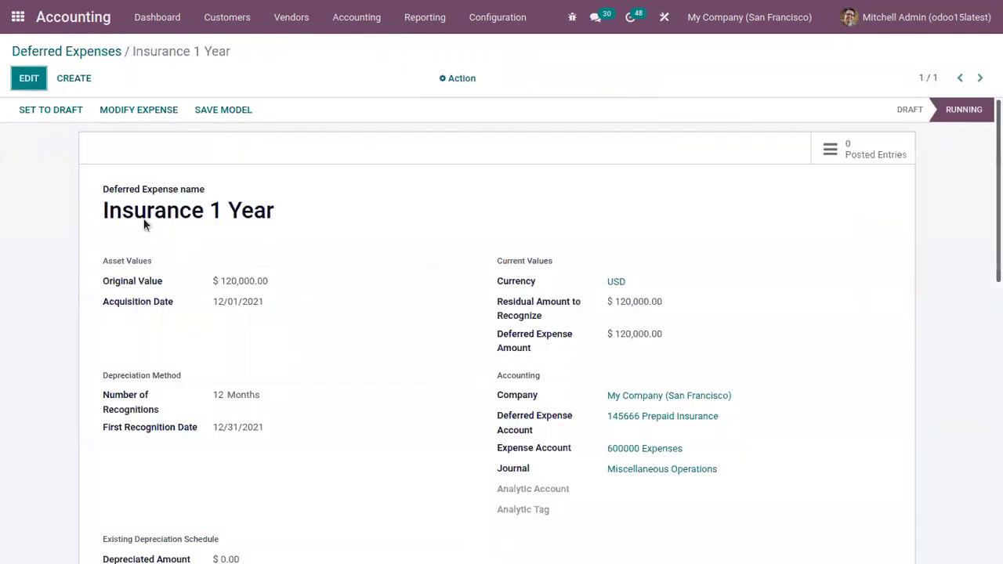
scroll(999, 196, "down", 2)
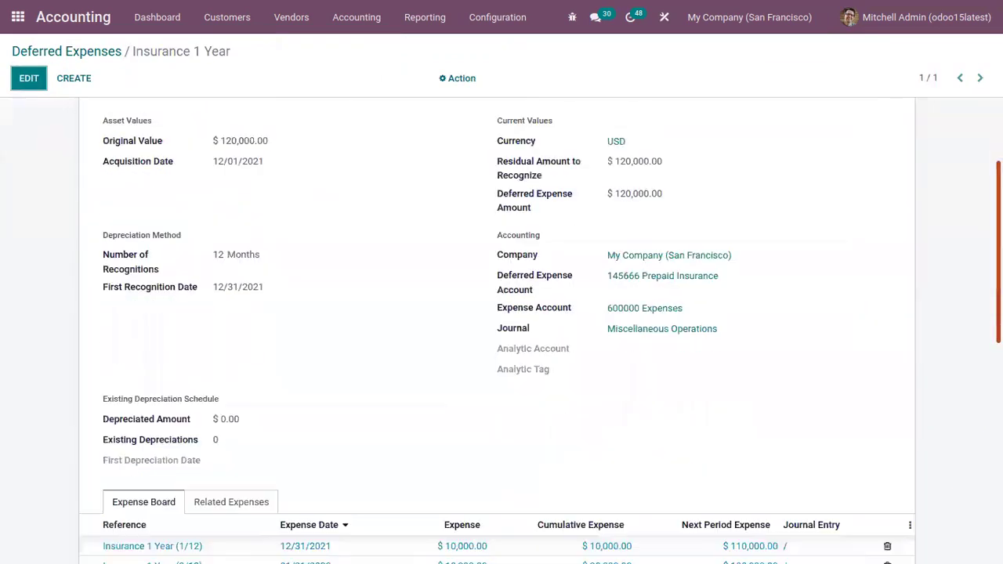
scroll(979, 134, "up", 2)
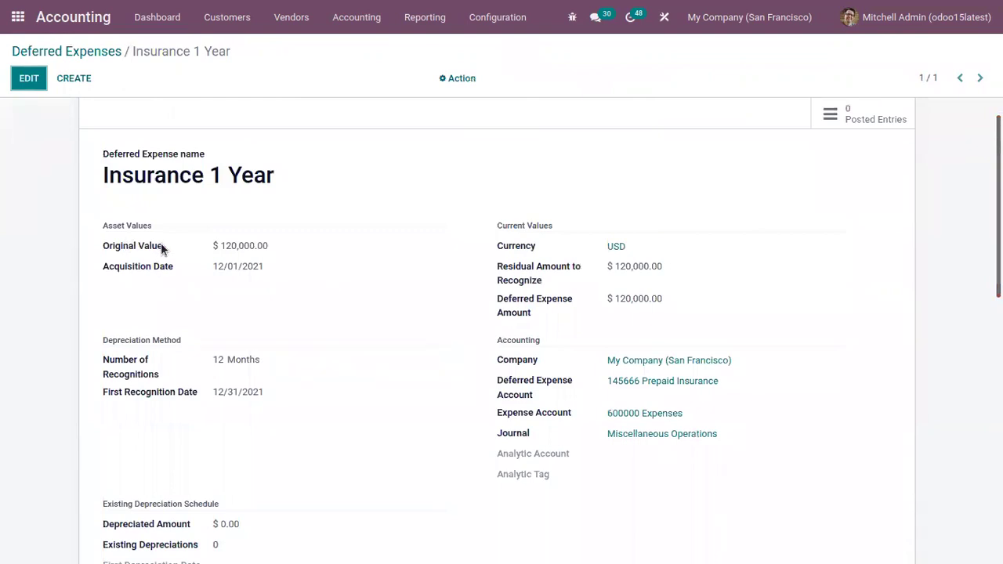
mouse_move(161, 246)
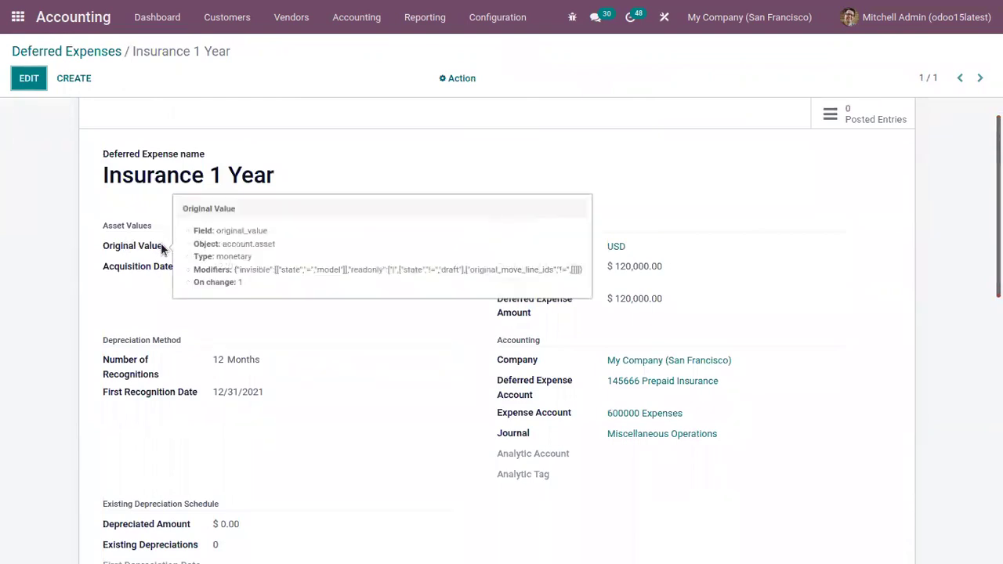
scroll(453, 227, "up", 1)
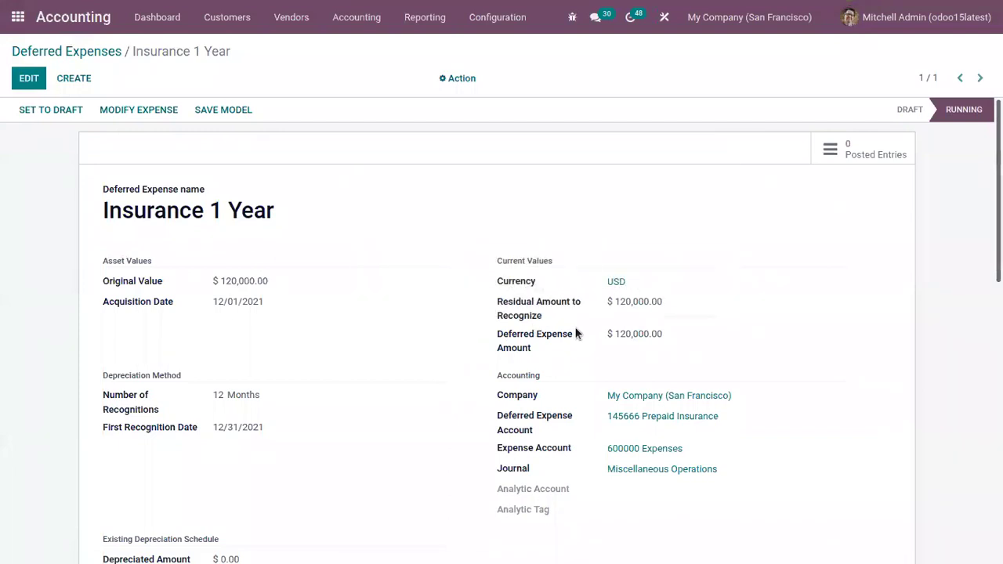
mouse_move(548, 340)
Set the Insurance 1 Year deferred expense back to draft and open it for editing
left_click(243, 383)
left_click(47, 111)
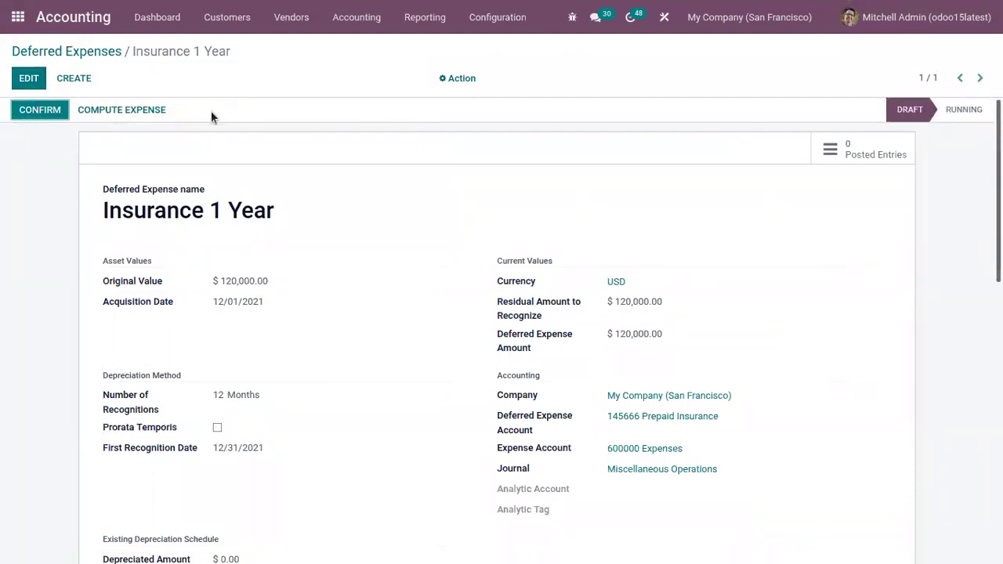
left_click(30, 81)
Examine the deferred expense's depreciation method, accounting fields, existing depreciation schedule and monthly Expense Board lines
scroll(902, 365, "down", 1)
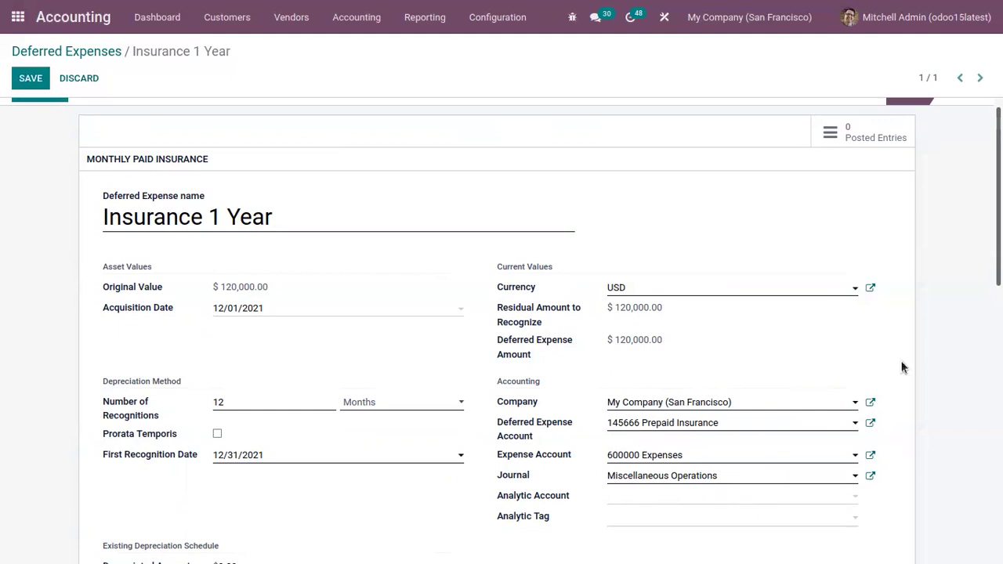
scroll(995, 266, "down", 2)
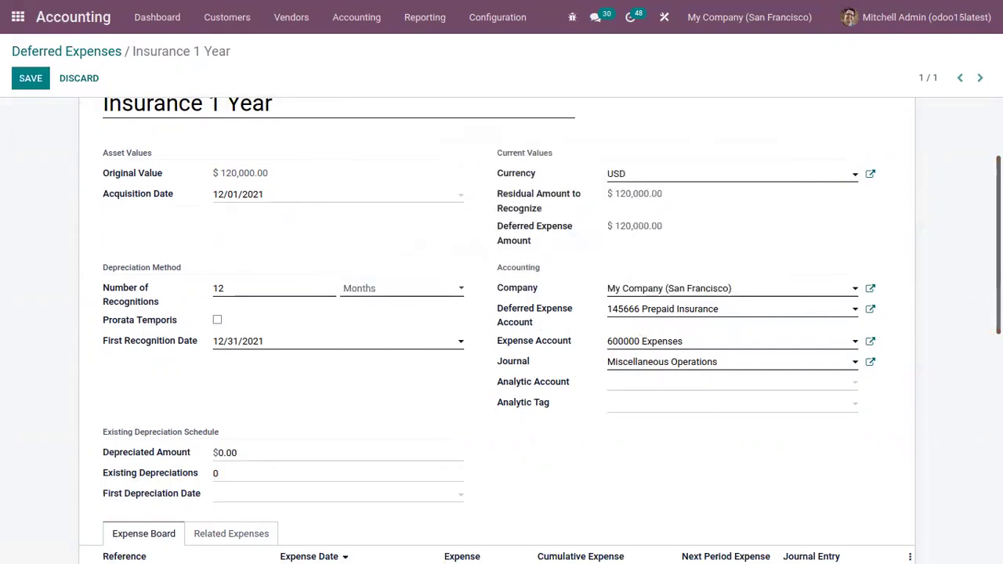
scroll(159, 366, "down", 2)
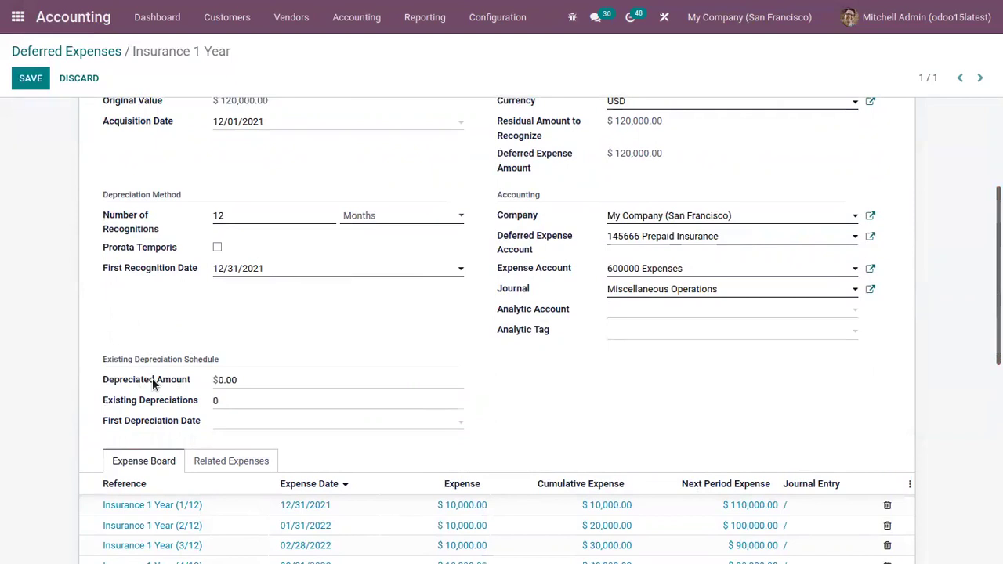
mouse_move(152, 378)
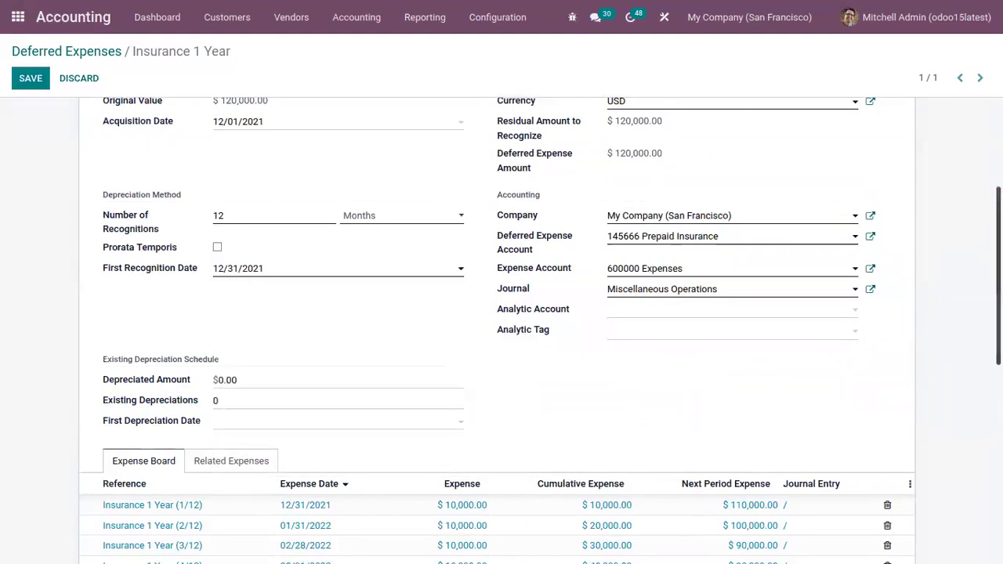
scroll(201, 243, "down", 3)
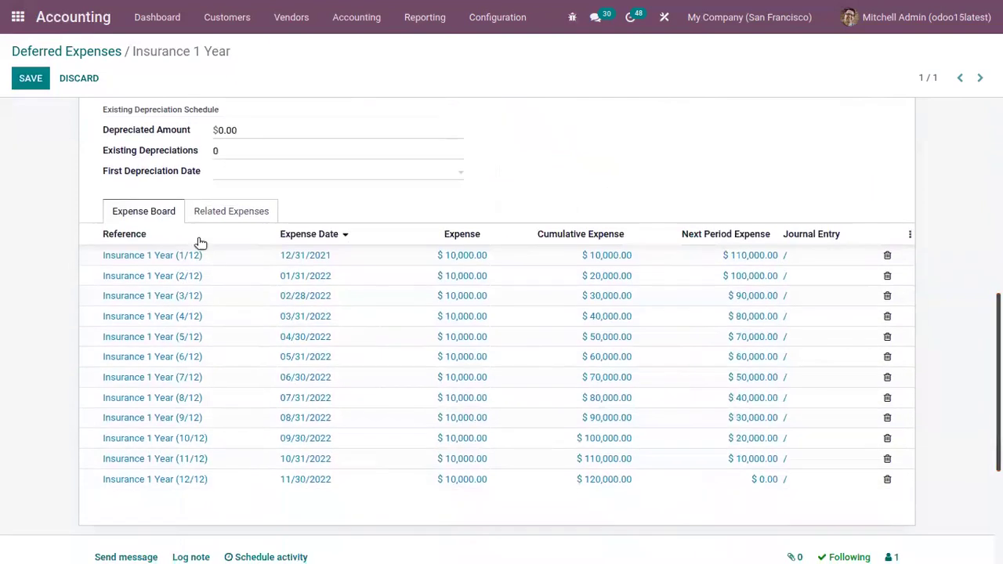
scroll(978, 326, "up", 3)
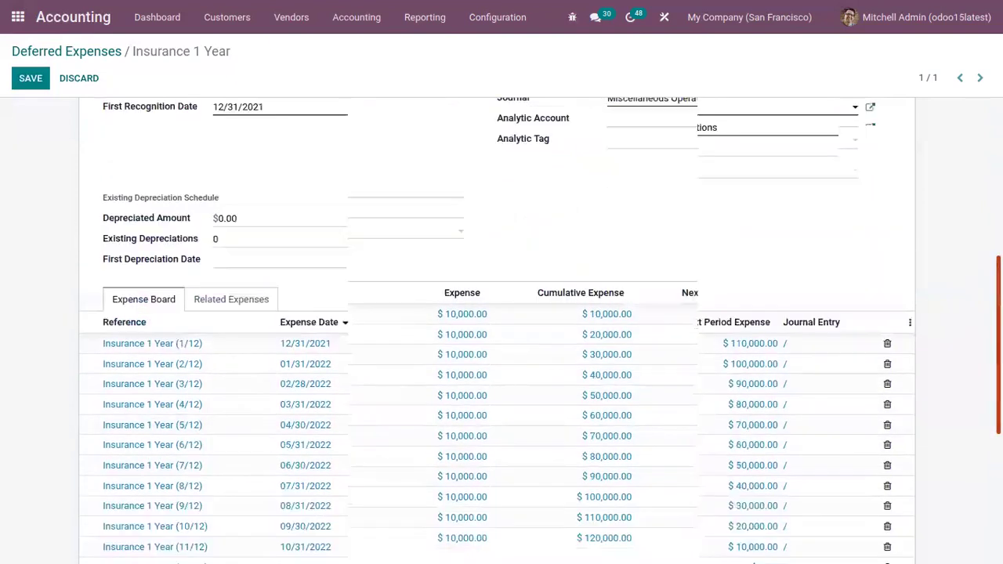
scroll(978, 326, "down", 2)
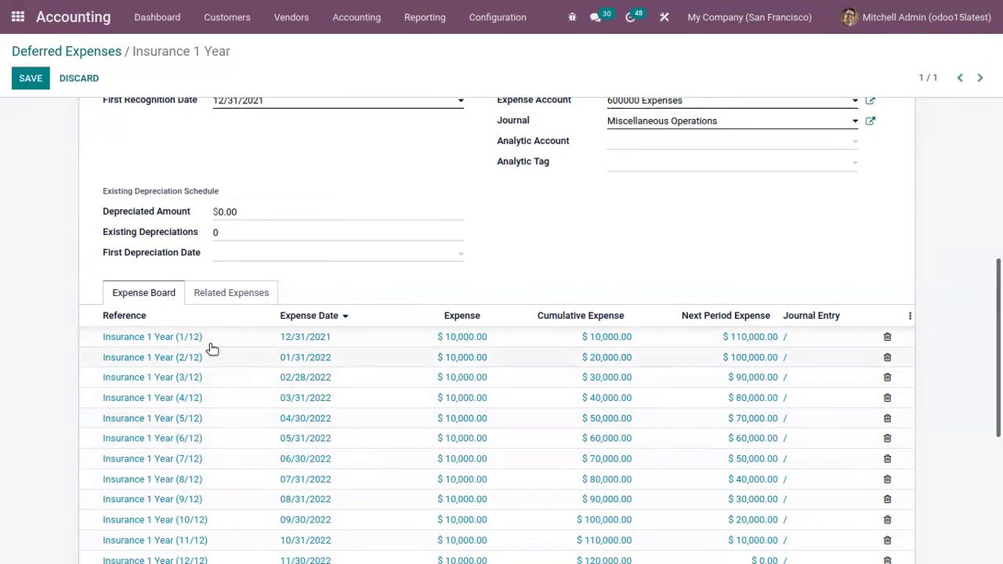
scroll(208, 347, "up", 1)
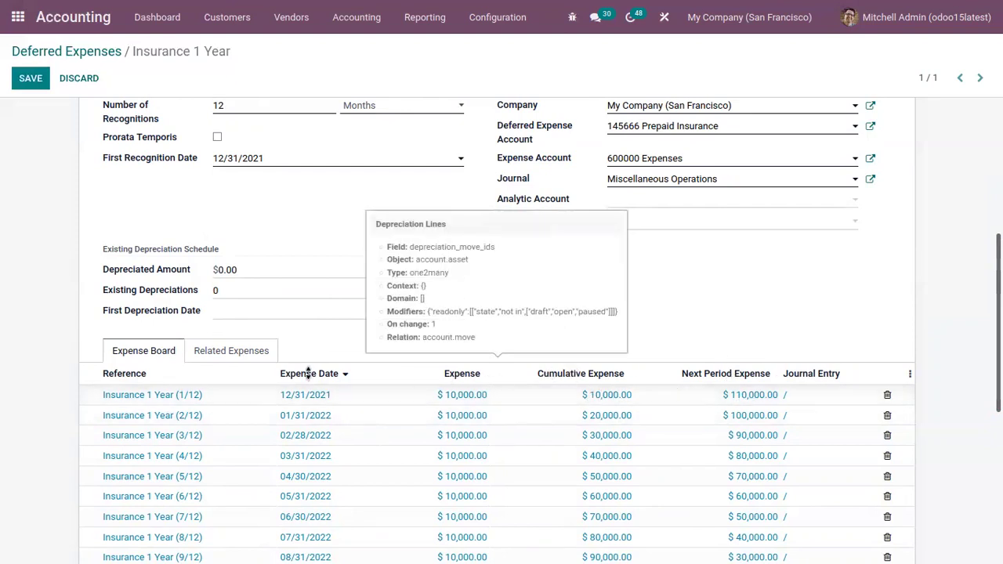
scroll(501, 329, "down", 3)
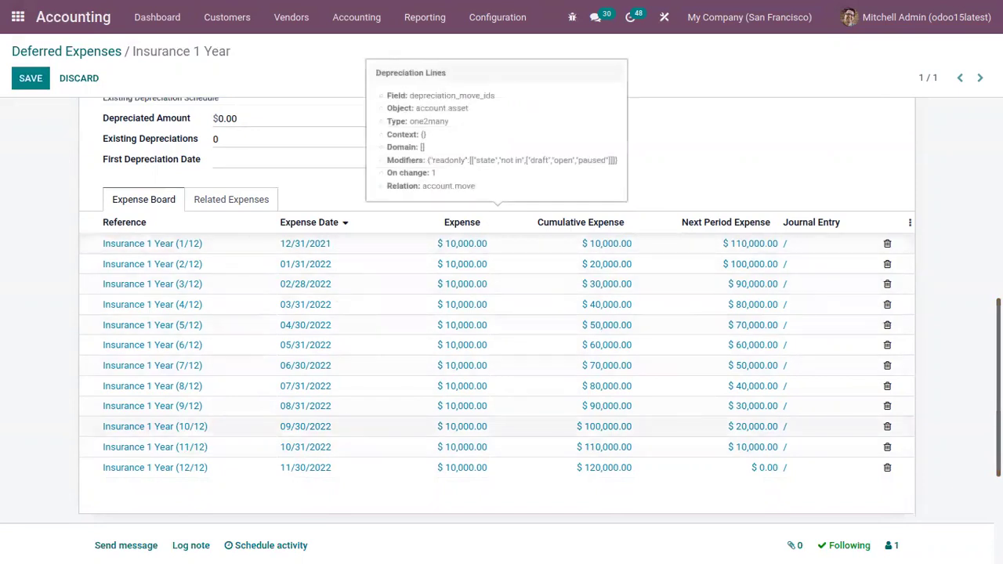
scroll(961, 357, "up", 1)
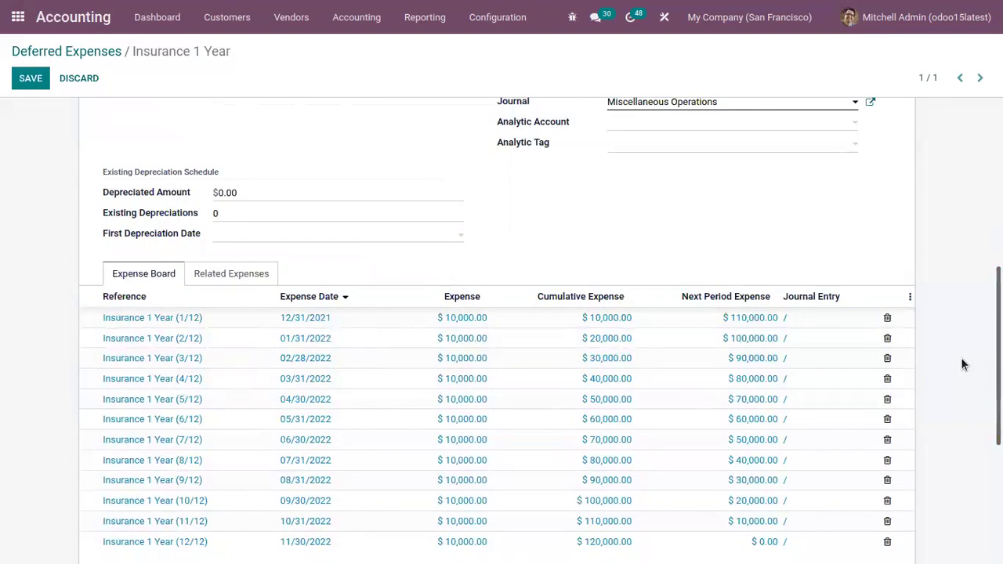
Check the Related Expenses of the deferred expense and the option to add a line without adding one, then return to the Expense Board
left_click(224, 275)
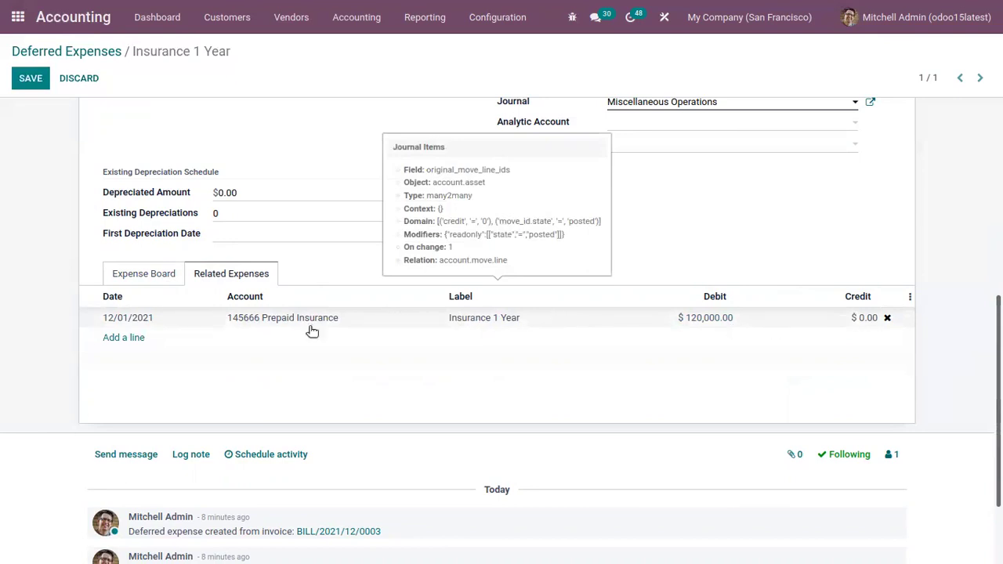
left_click(131, 343)
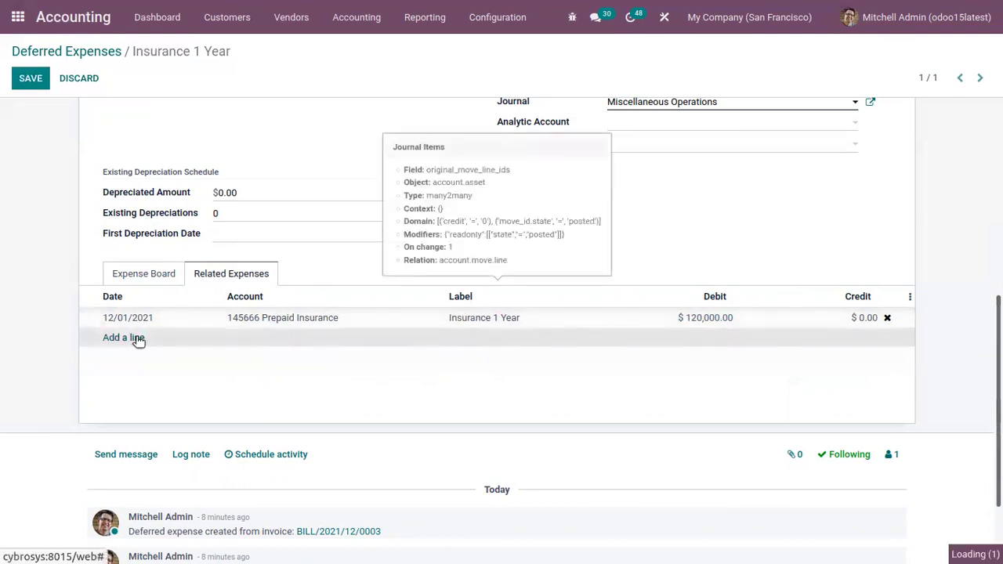
left_click(233, 526)
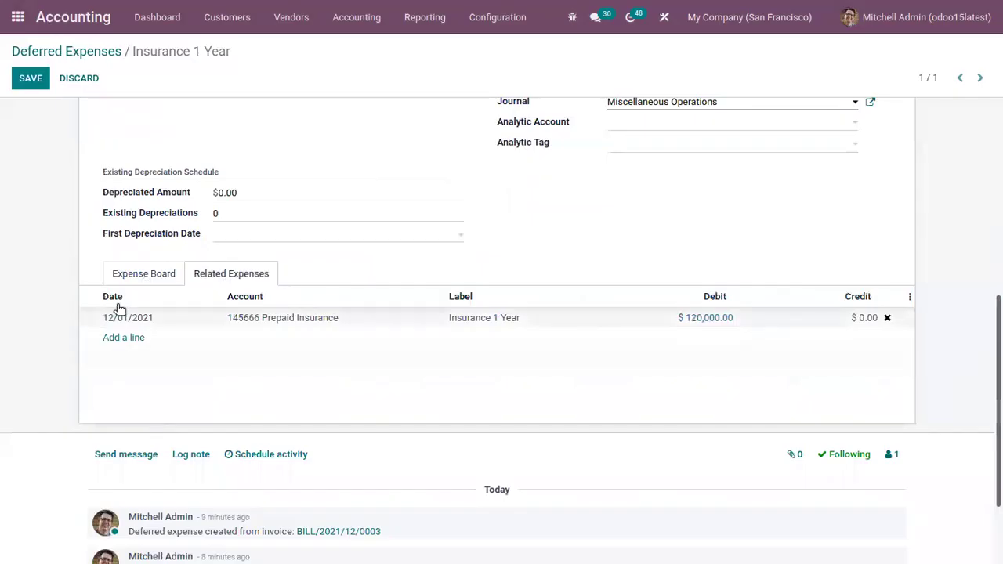
left_click(121, 278)
Open the deferred expense's journal entries and view the Insurance 1 Year (2/12) draft entry
scroll(975, 227, "up", 10)
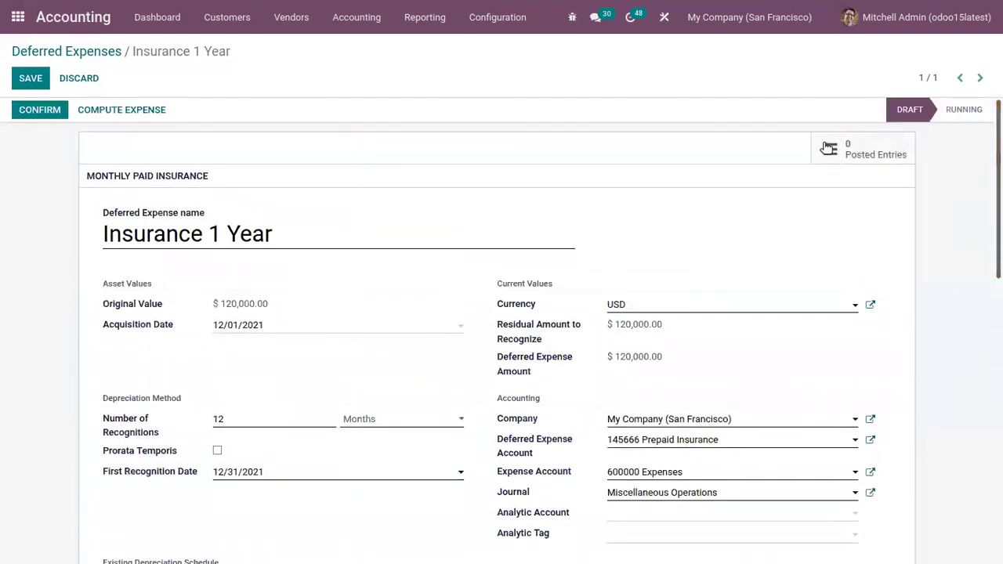
left_click(829, 147)
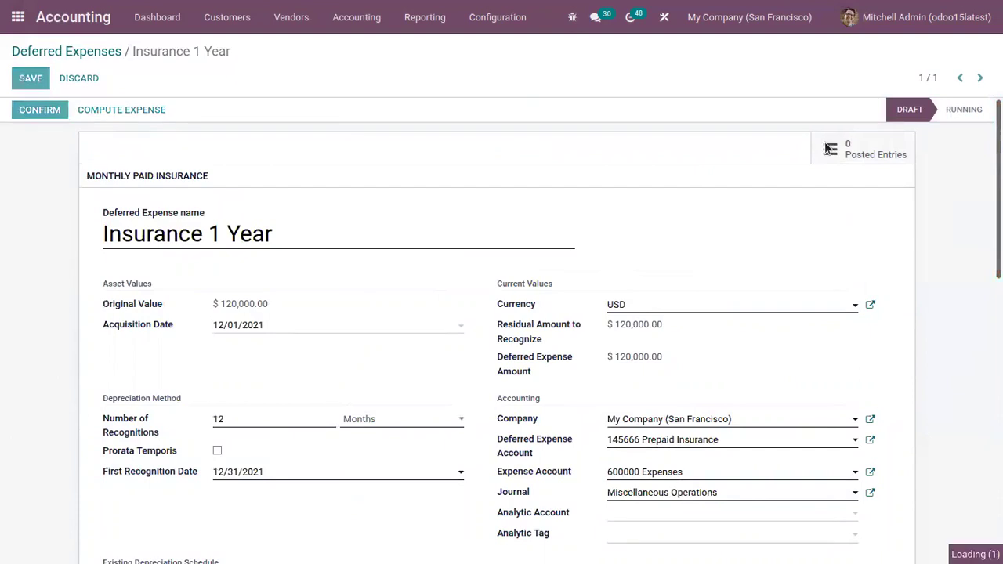
left_click(152, 386)
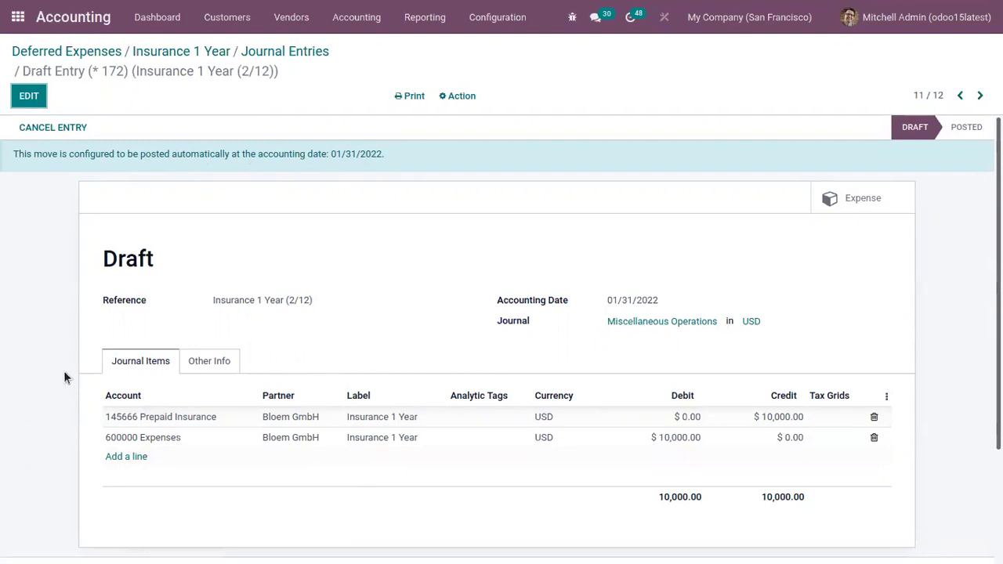
Check the Other Info of the Insurance 1 Year (2/12) draft entry, then return to the Insurance 1 Year deferred expense
left_click(225, 364)
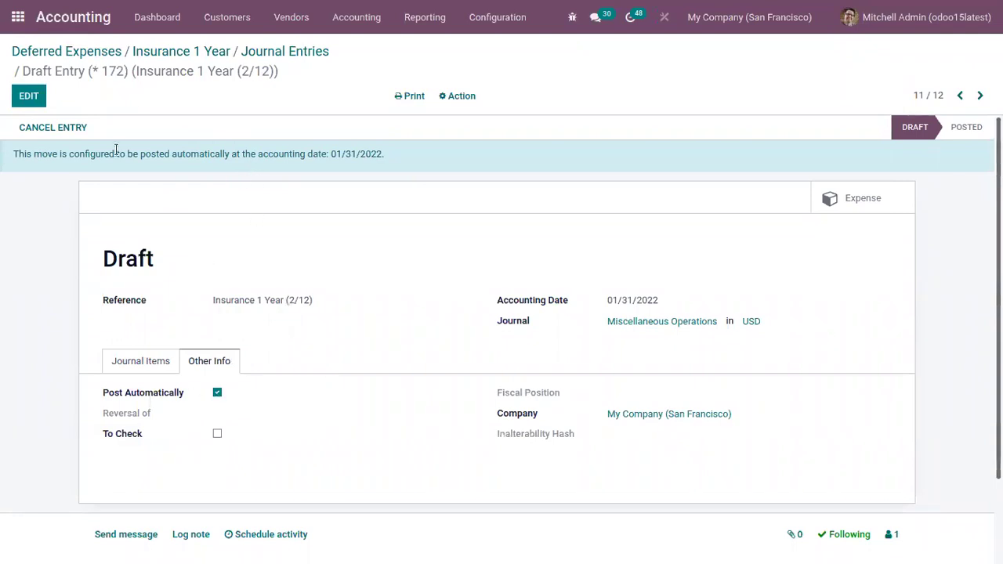
left_click(270, 55)
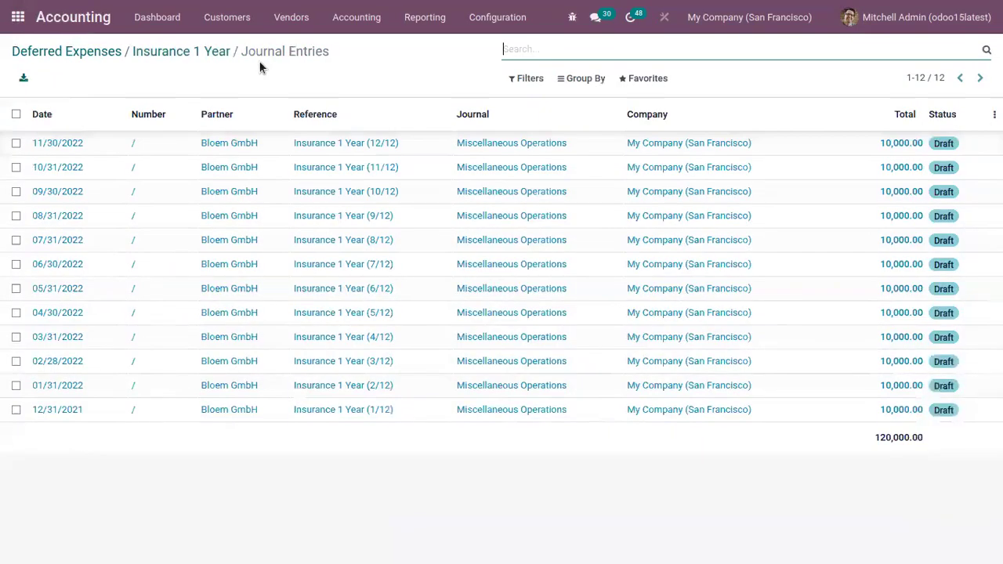
left_click(195, 53)
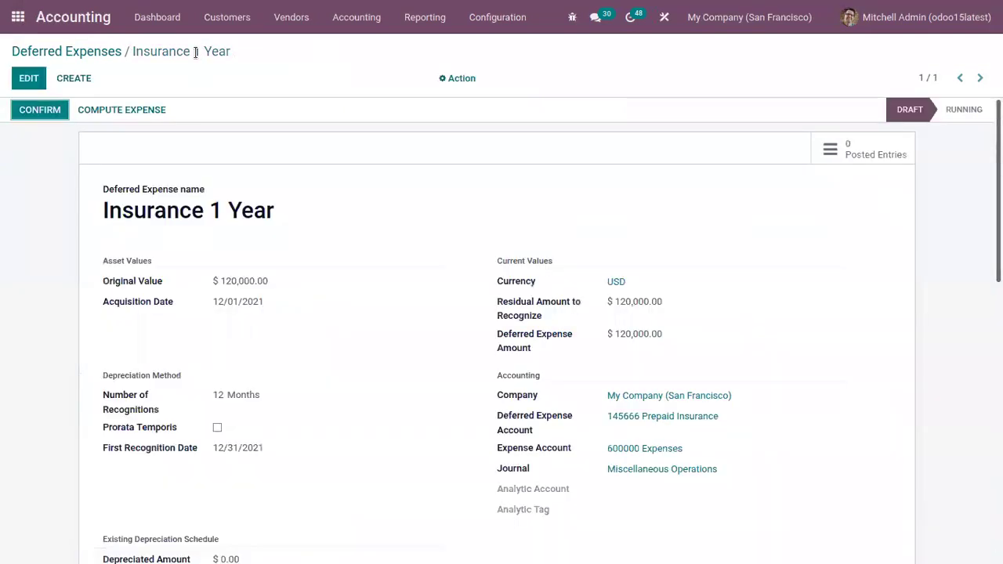
Confirm the Insurance 1 Year deferred expense and check its Modify Expense options, cancelling without modifying anything
left_click(36, 115)
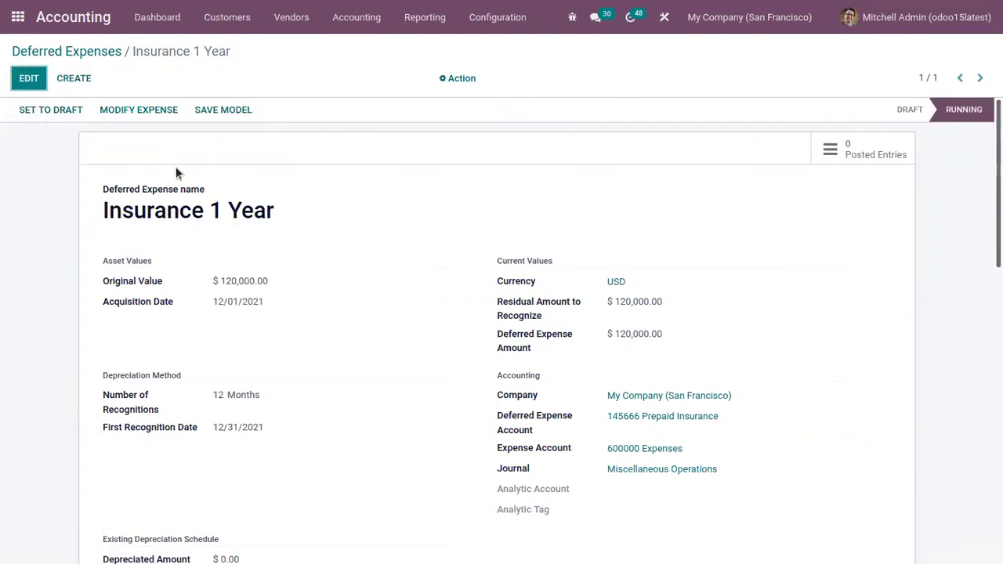
left_click(138, 111)
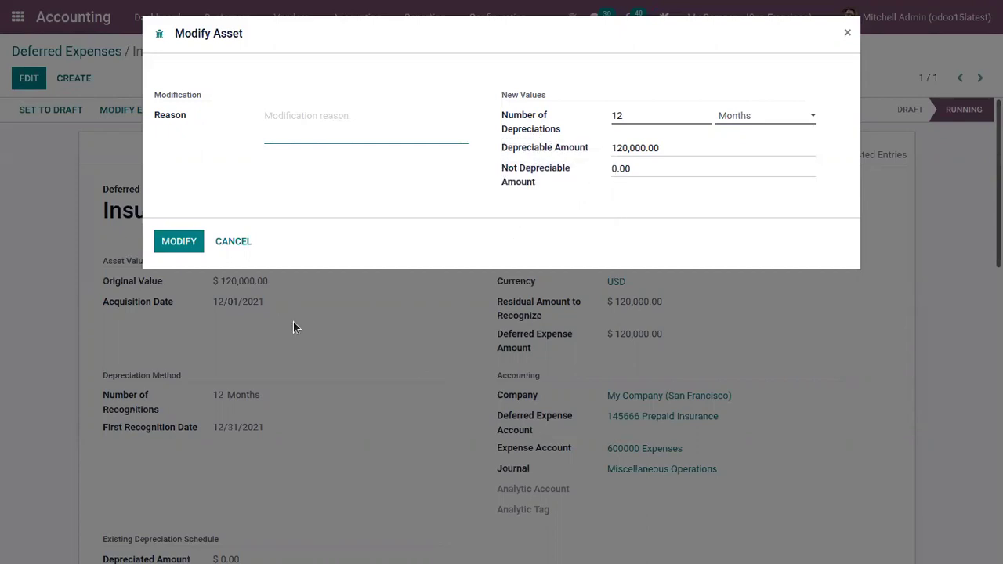
left_click(236, 242)
Set the Insurance 1 Year deferred expense back to draft in edit mode, check its Expense Board, and save it
left_click(31, 78)
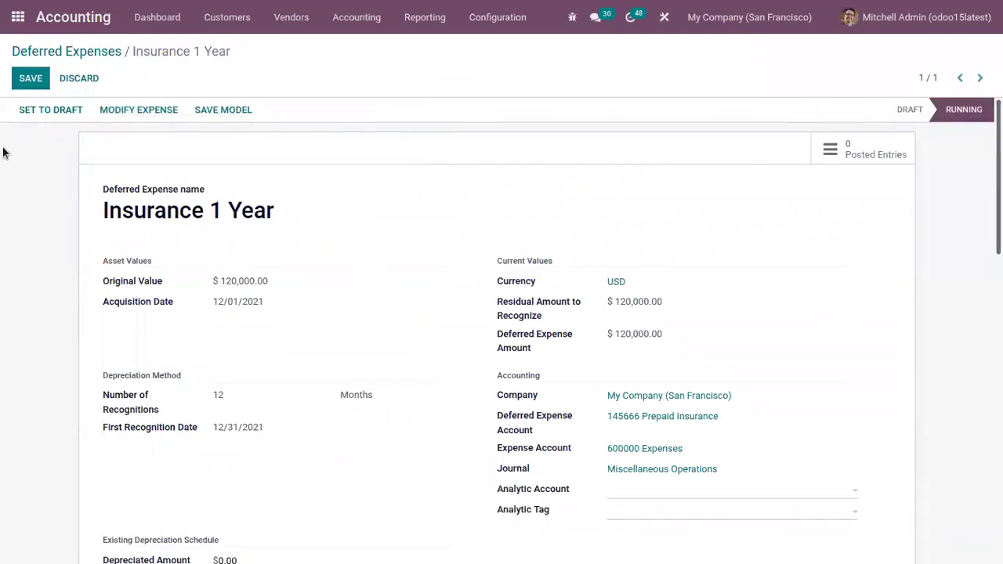
left_click(61, 110)
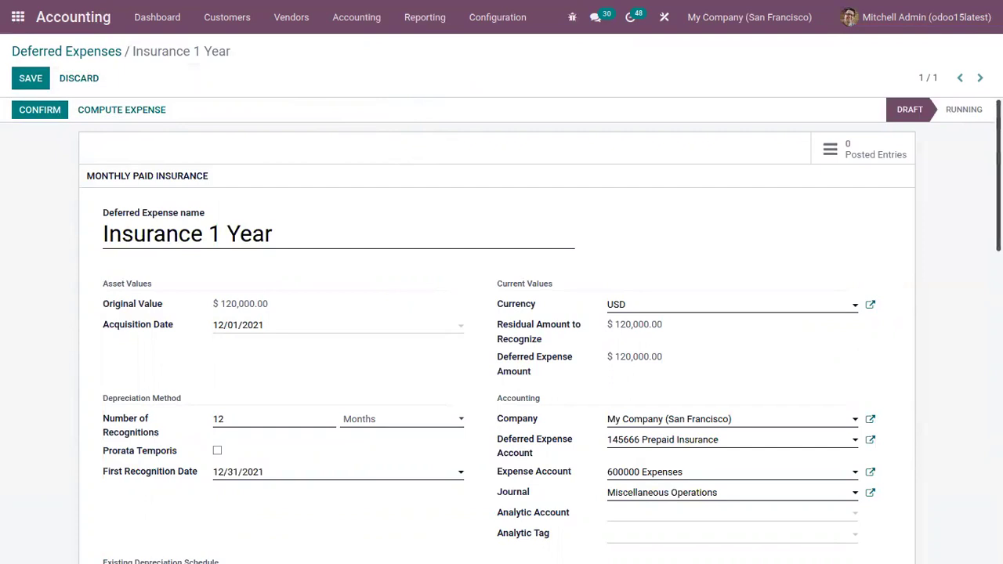
scroll(501, 329, "down", 10)
scroll(501, 329, "up", 4)
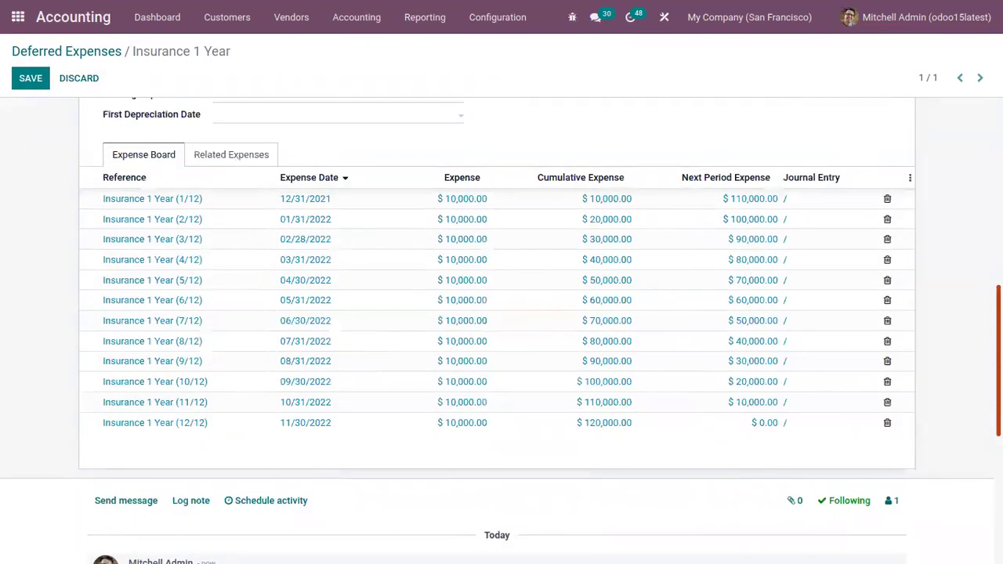
scroll(501, 329, "up", 3)
left_click(30, 78)
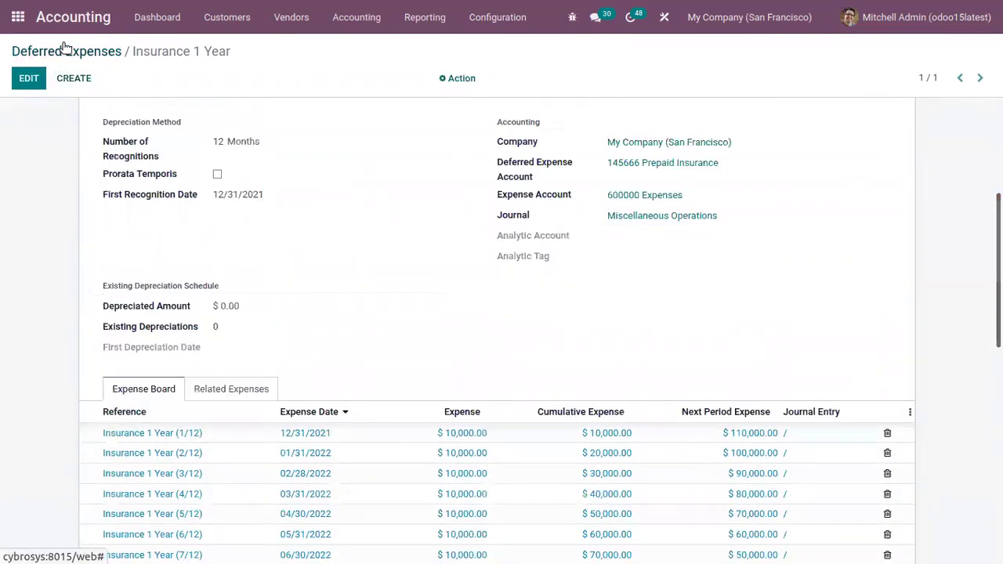
Create a new deferred expense from the Monthly Paid Insurance model and name it Insurance 9 Month
left_click(90, 52)
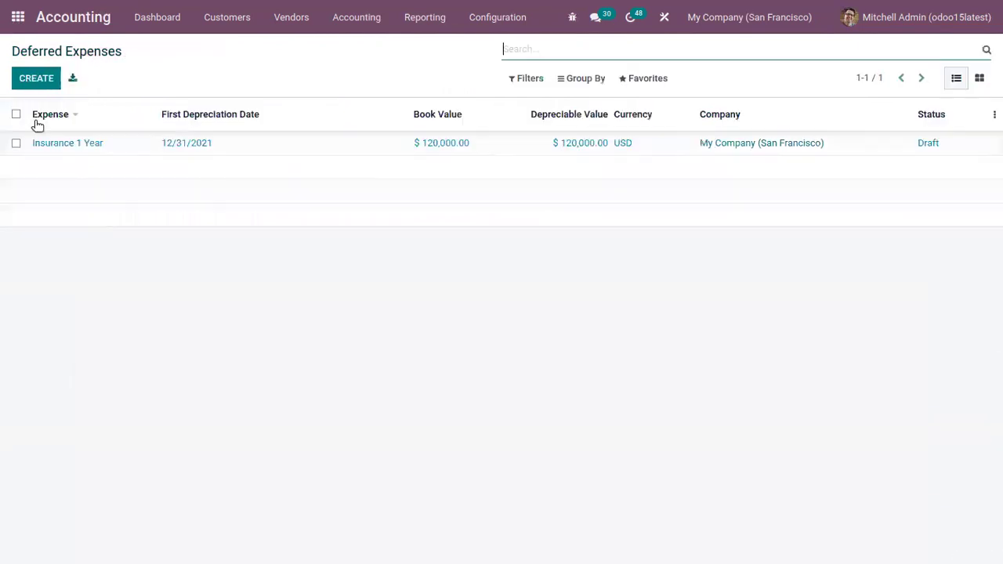
left_click(33, 80)
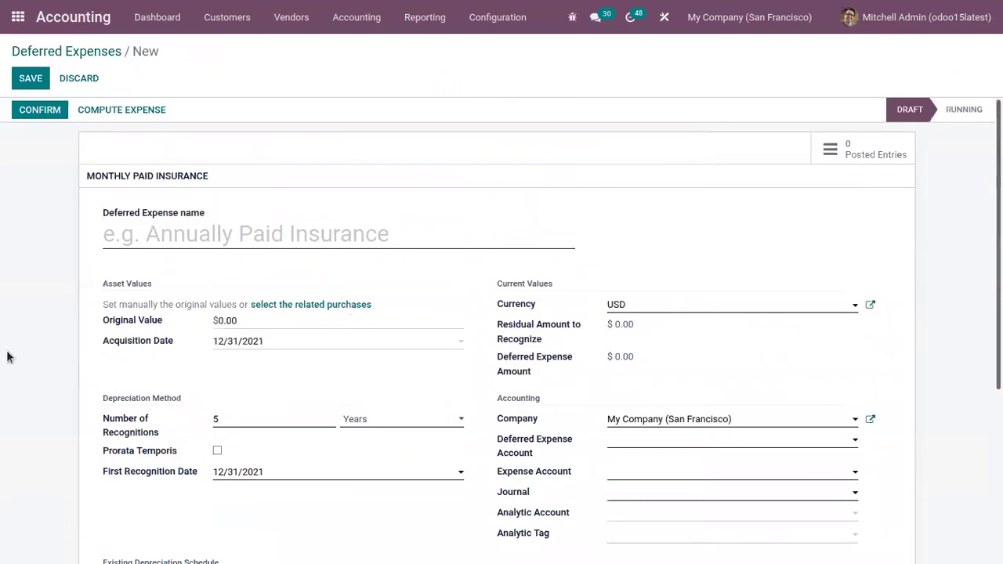
left_click(148, 177)
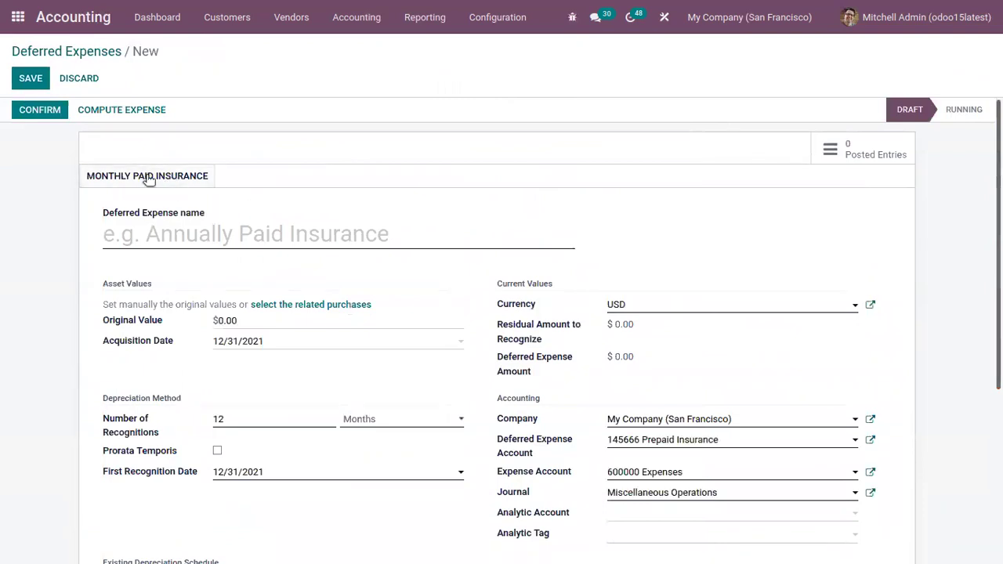
left_click(231, 244)
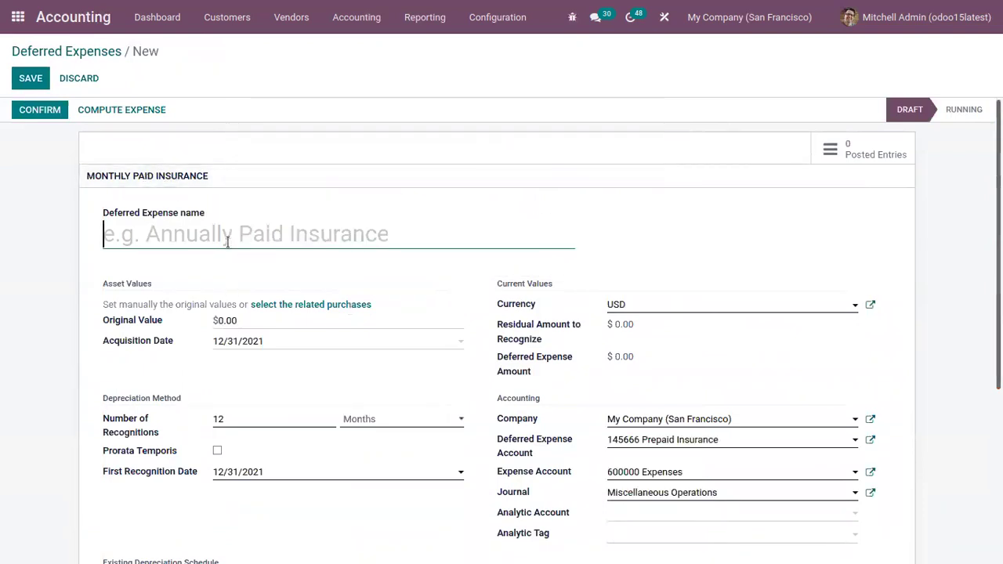
type("Insurance ")
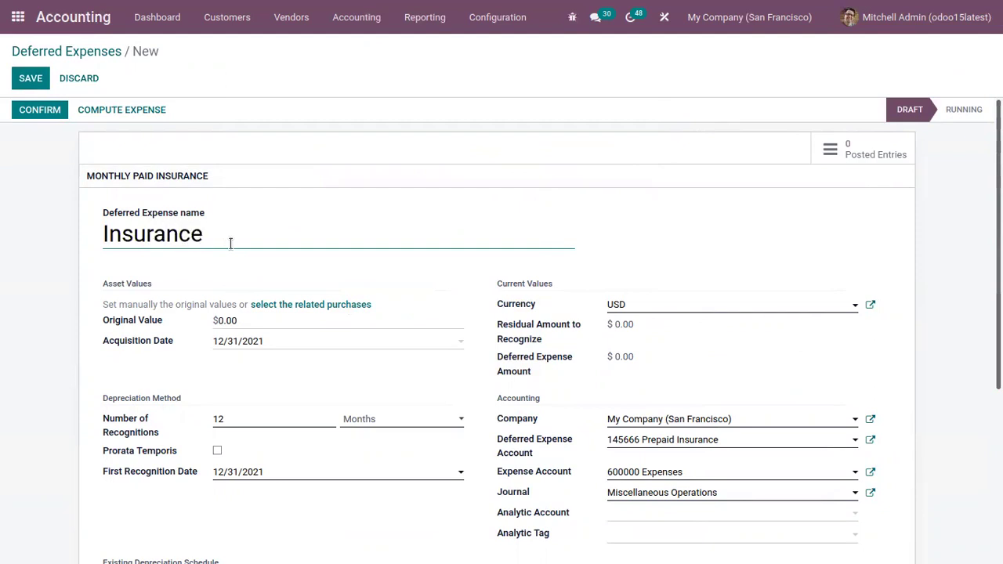
type("9 Month")
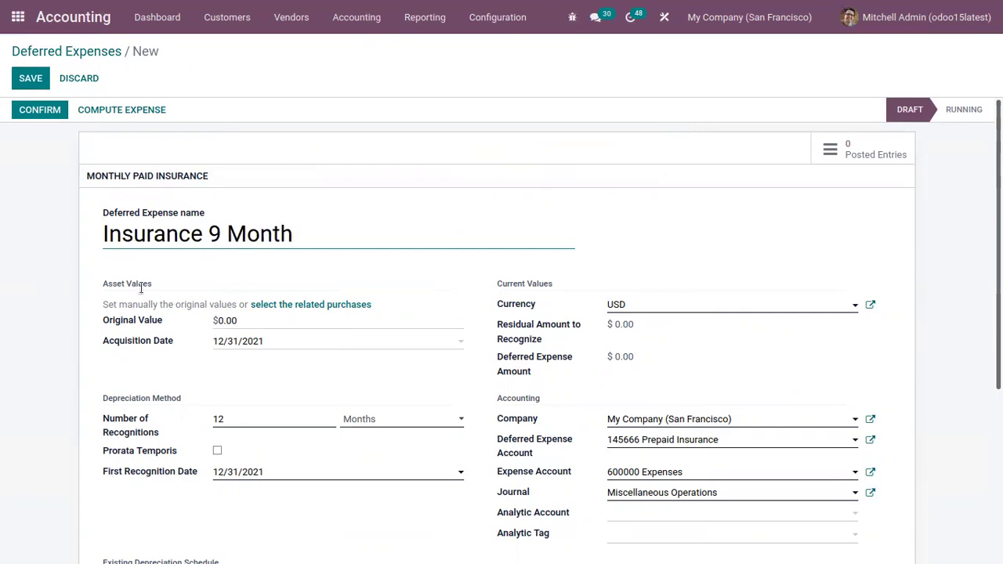
Set the new deferred expense's Original Value to 5000 and its Number of Recognitions to 9 months
scroll(203, 368, "down", 1)
left_click(217, 246)
type("5000")
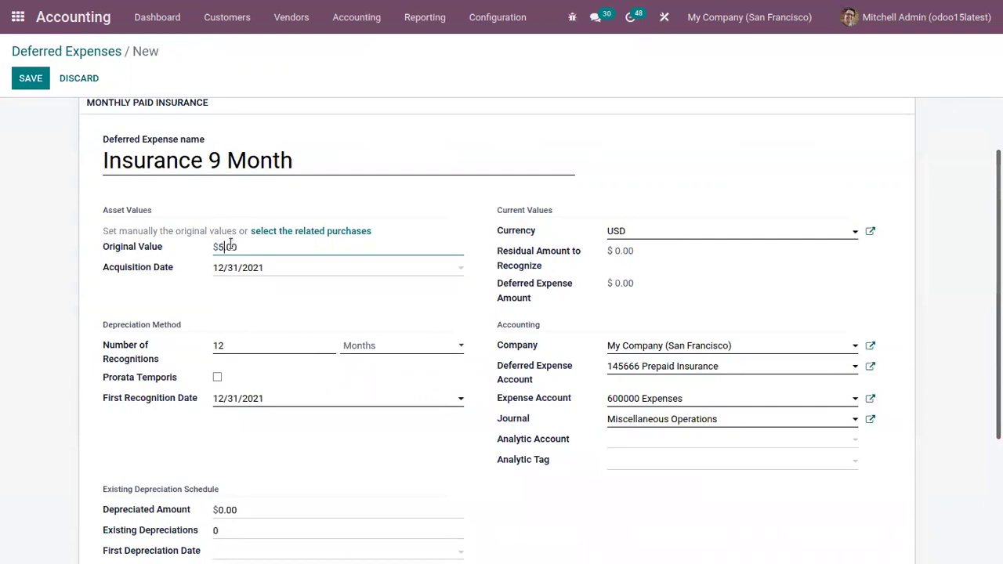
left_click(293, 307)
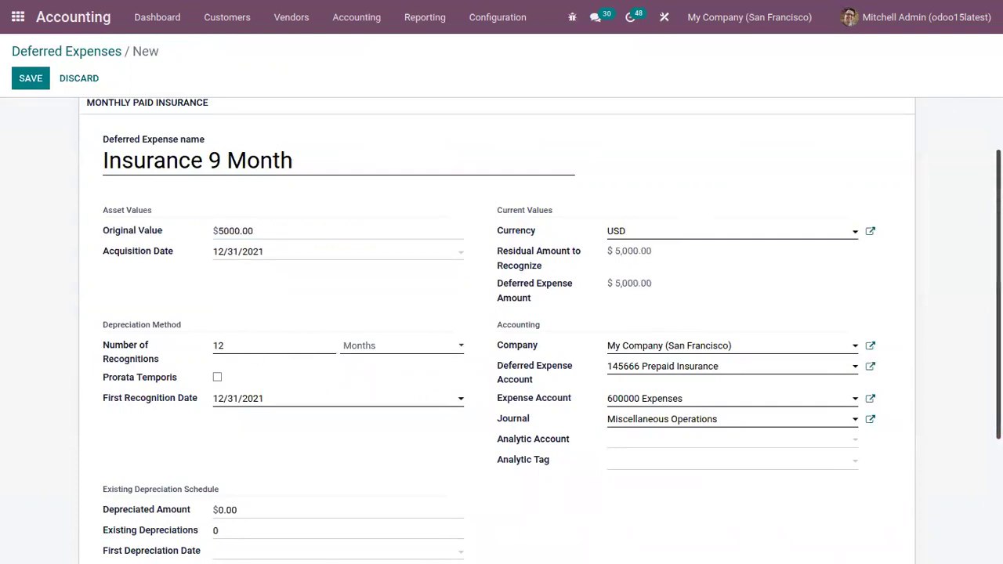
scroll(347, 329, "down", 1)
left_click(258, 261)
left_click_drag(258, 261, 188, 261)
key("BackSpace")
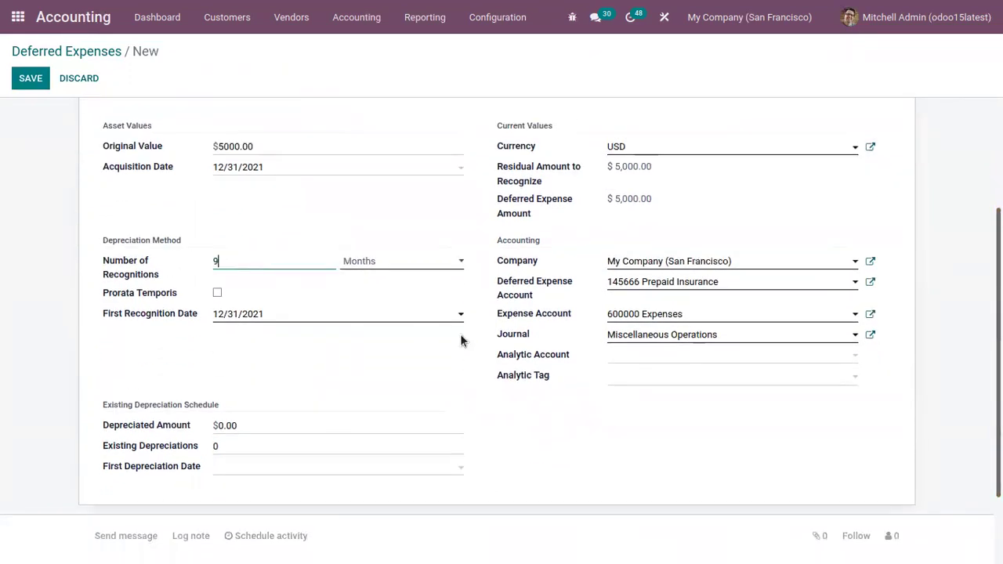
left_click(681, 397)
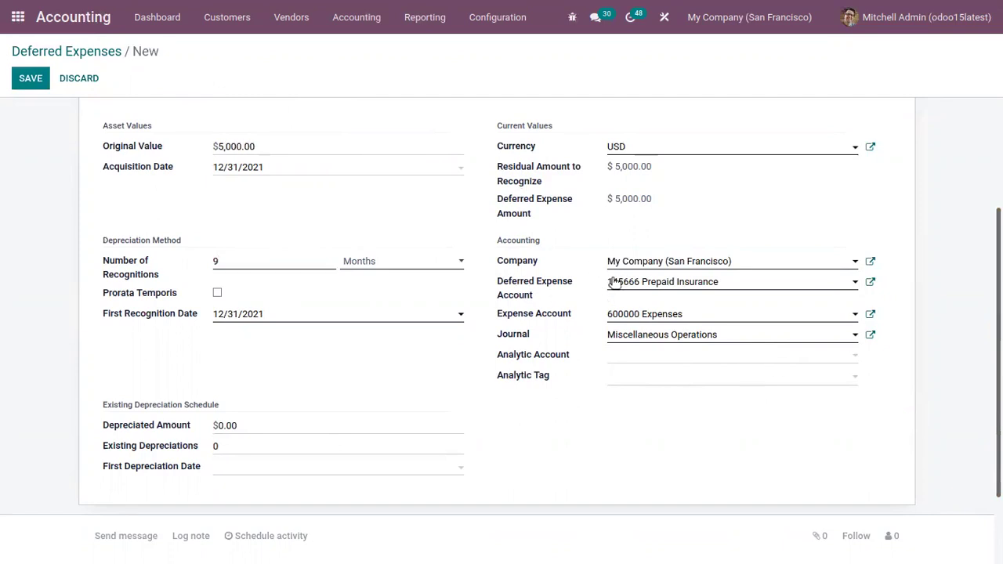
Review and save the Insurance 9 Month deferred expense, then compute its Expense Board lines
scroll(614, 283, "up", 3)
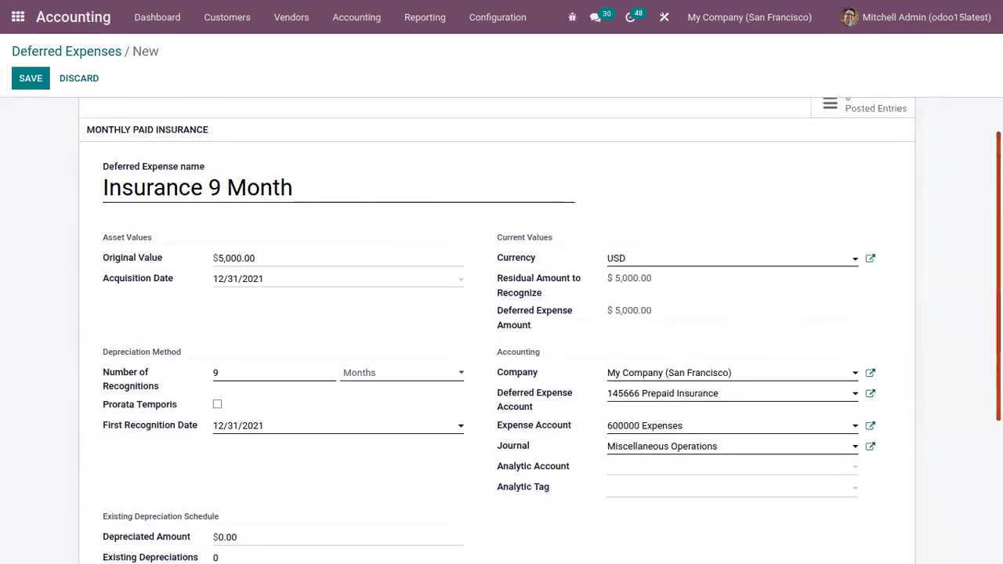
scroll(613, 298, "down", 3)
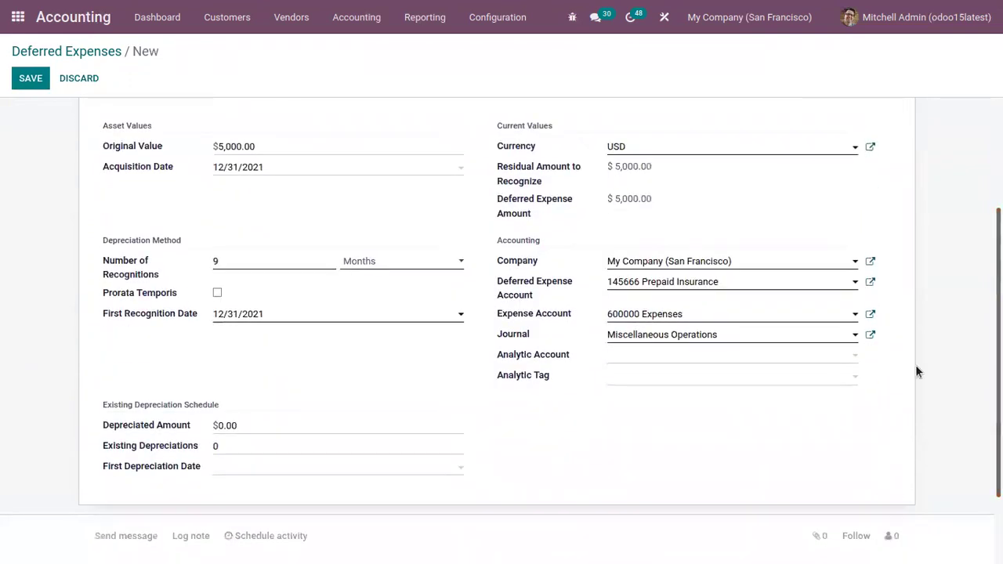
scroll(501, 329, "down", 2)
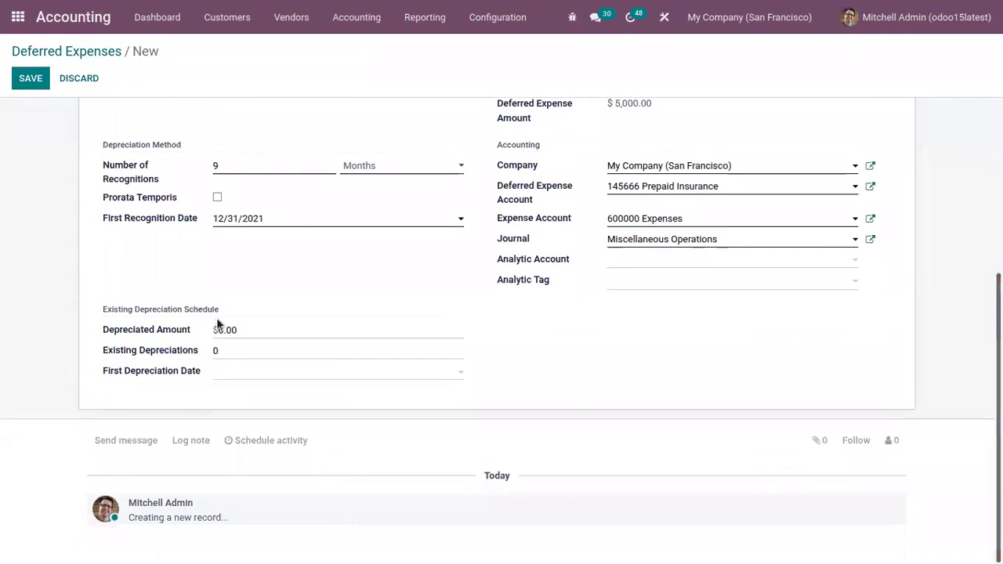
scroll(940, 196, "up", 6)
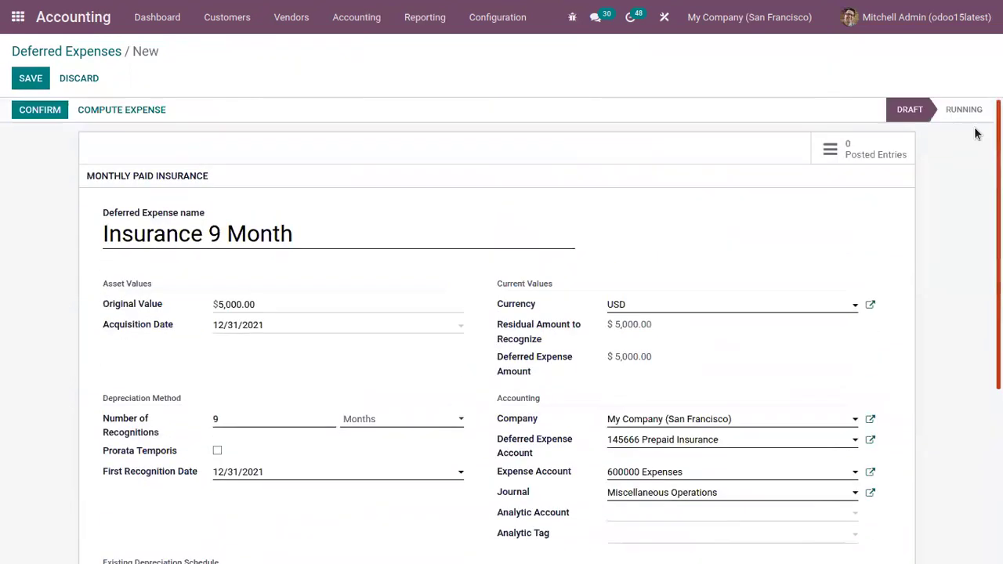
left_click(30, 77)
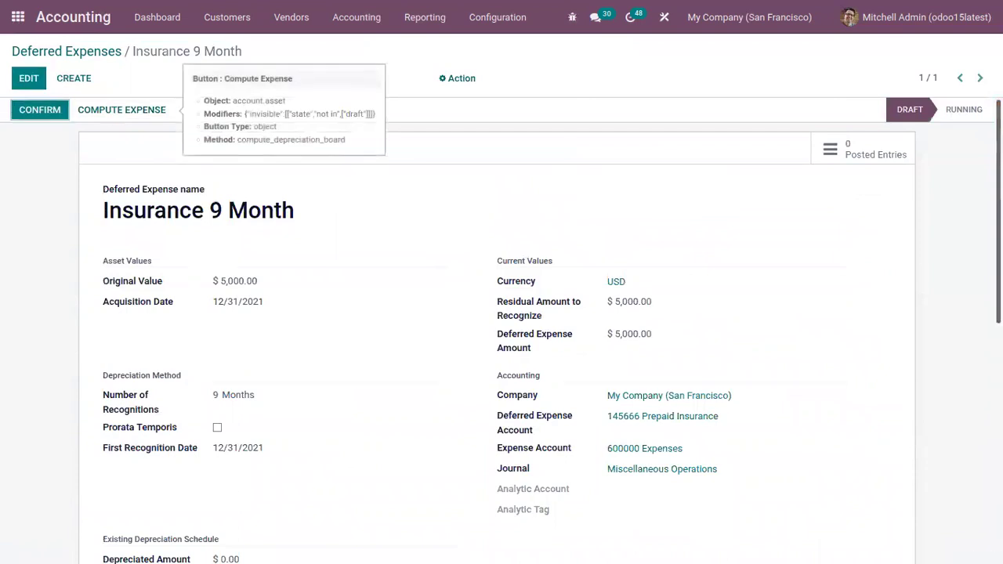
scroll(501, 314, "down", 5)
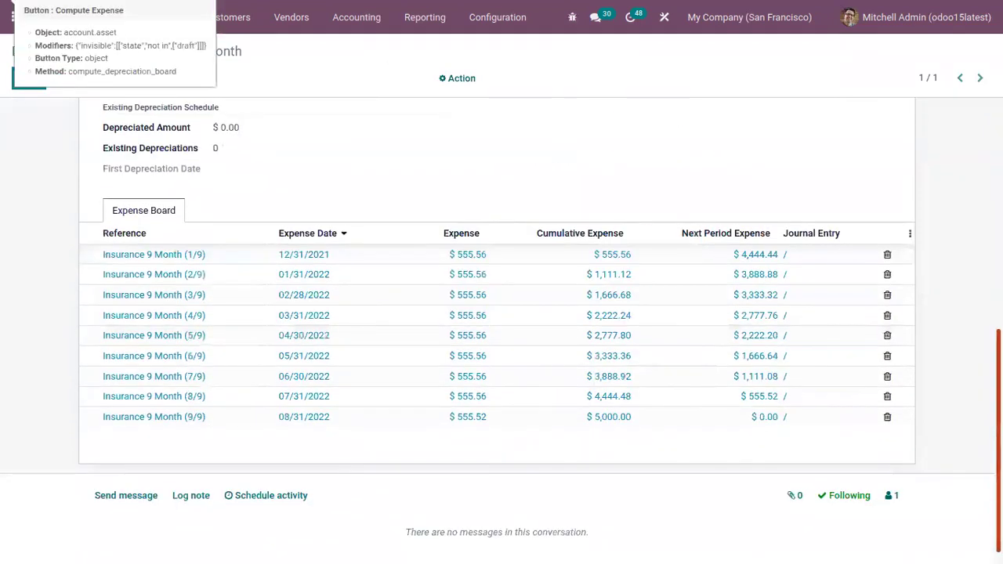
scroll(449, 486, "up", 1)
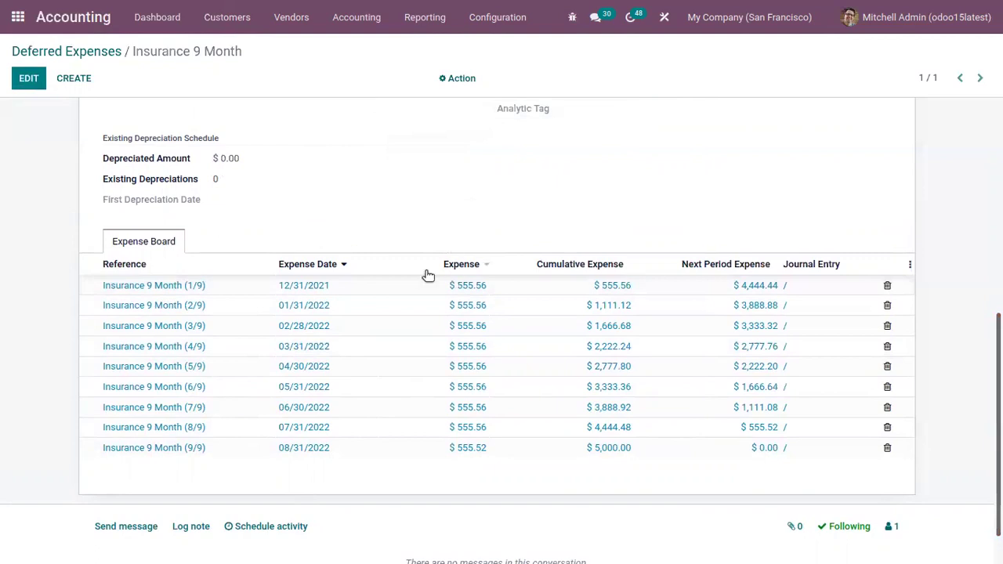
Confirm the Insurance 9 Month deferred expense and return to the Deferred Expenses list
scroll(475, 286, "up", 5)
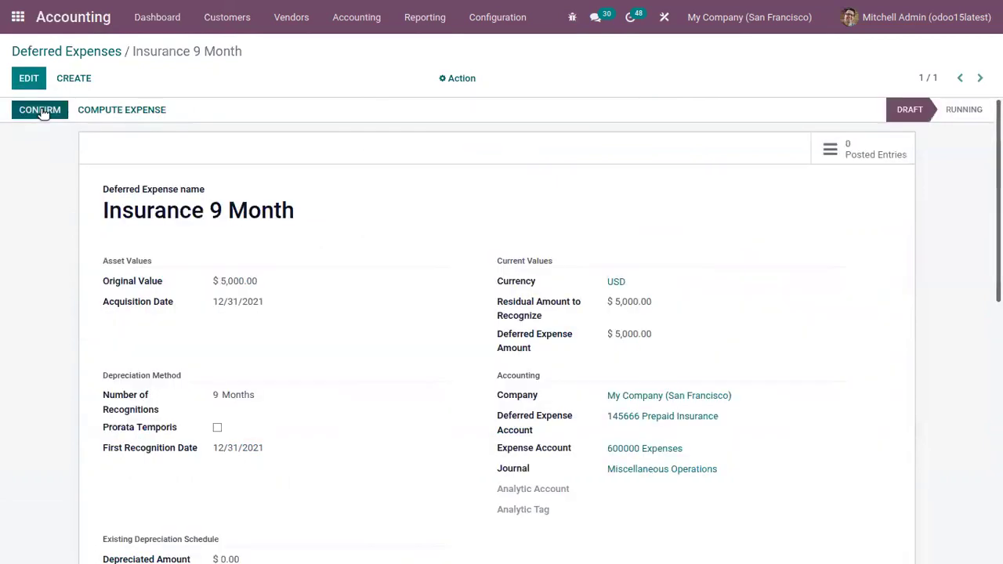
left_click(42, 112)
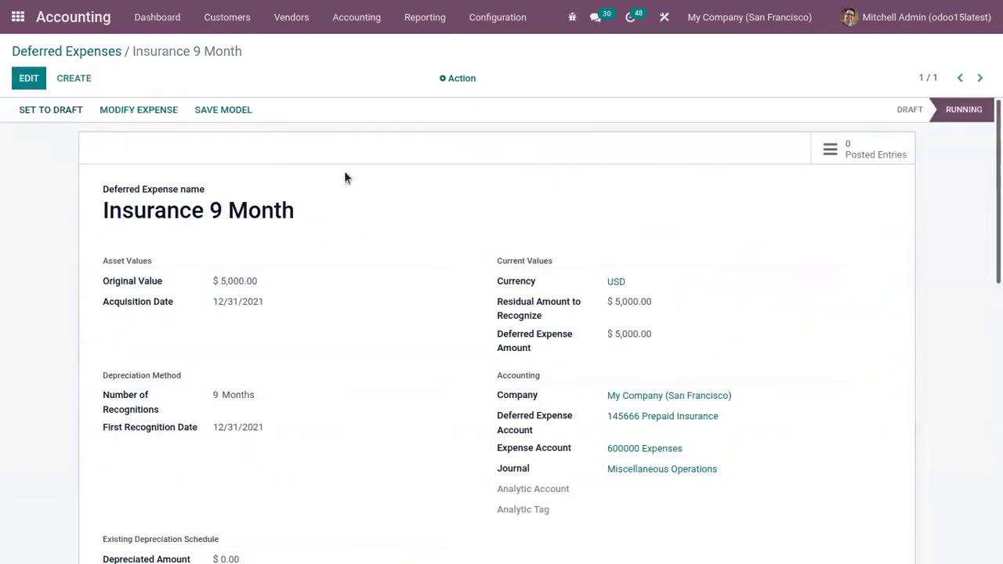
left_click(90, 57)
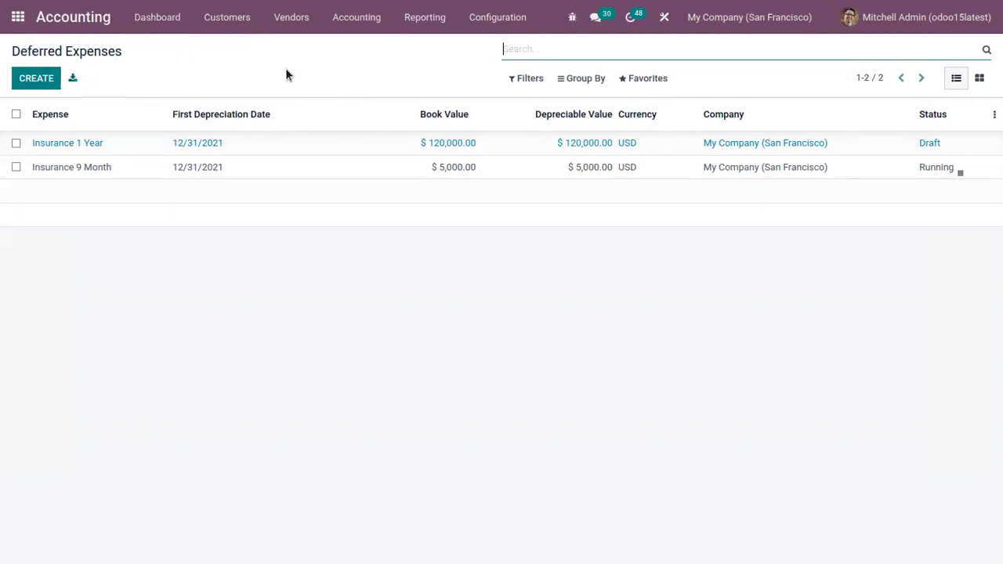
Open the Balance Sheet report and expand Current Assets to examine the Prepaid Insurance balance
left_click(475, 23)
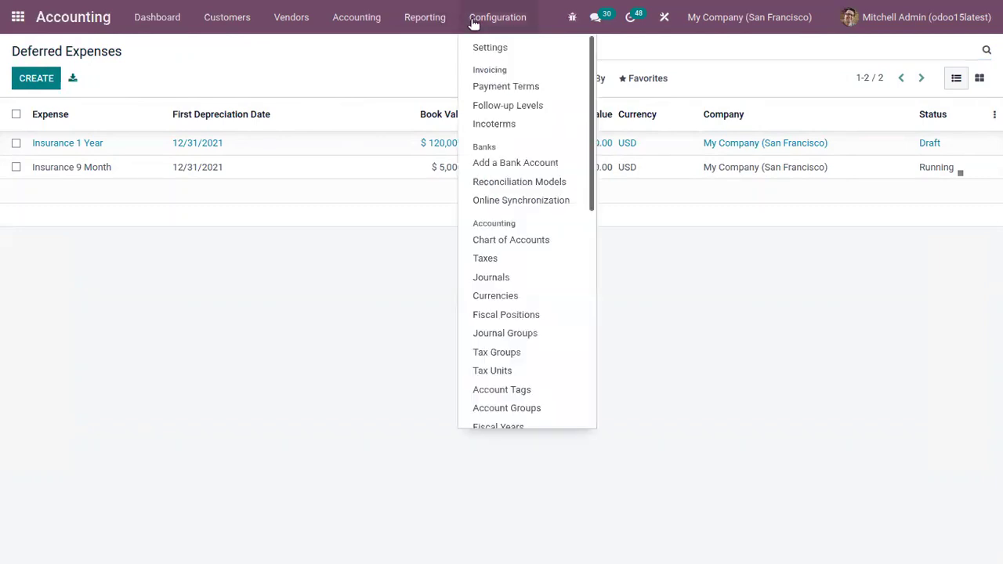
mouse_move(436, 19)
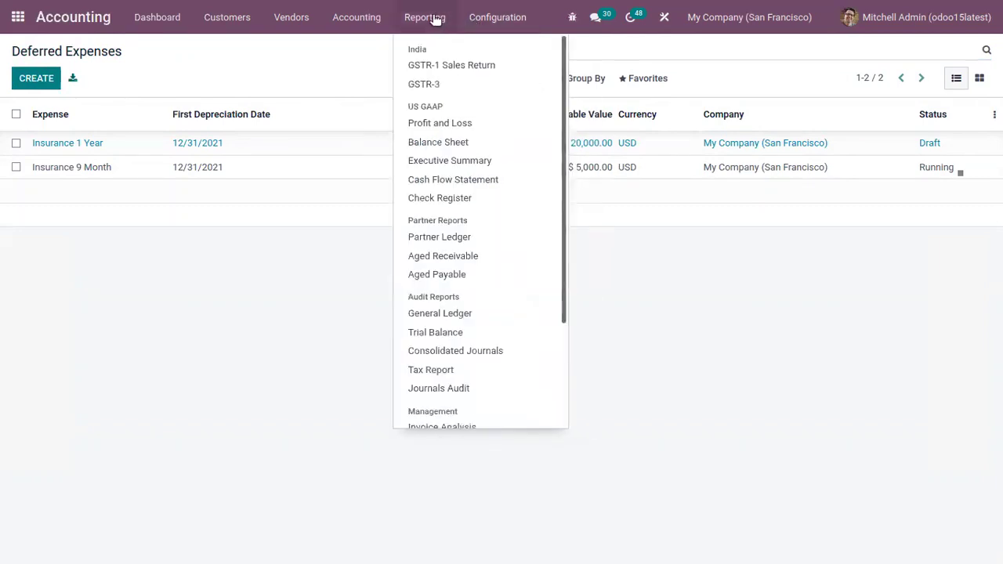
left_click(469, 148)
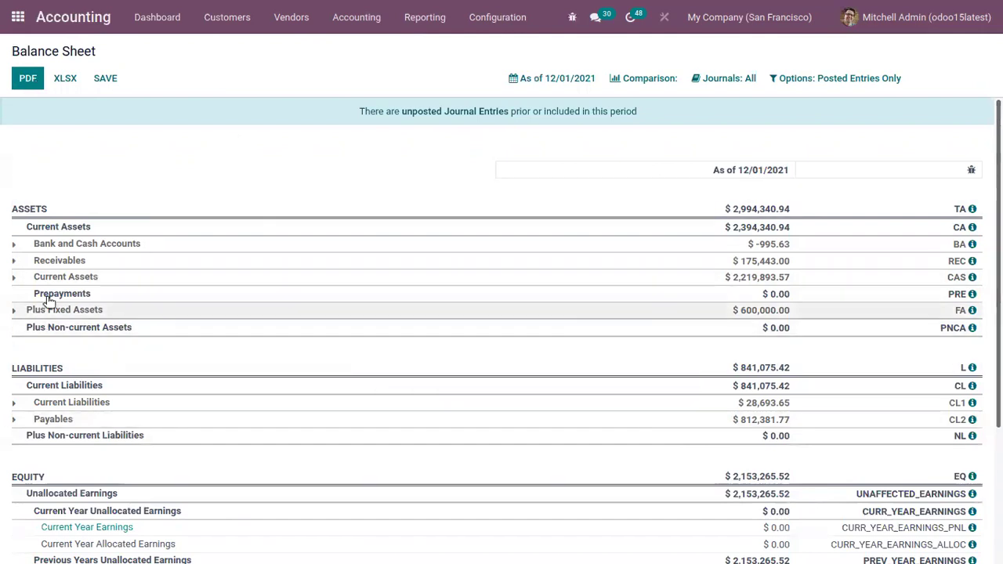
scroll(8, 235, "down", 1)
left_click(16, 206)
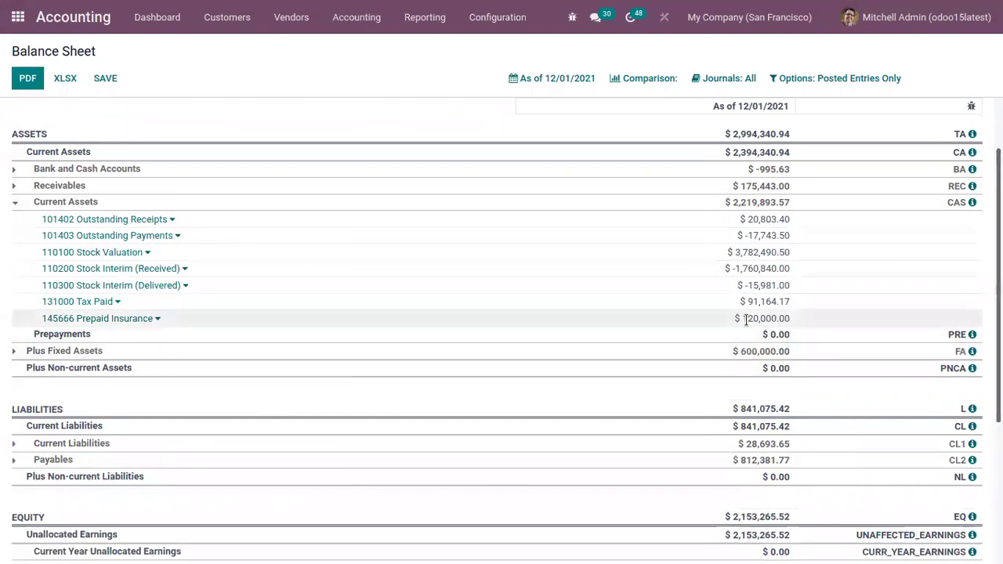
left_click_drag(745, 318, 784, 312)
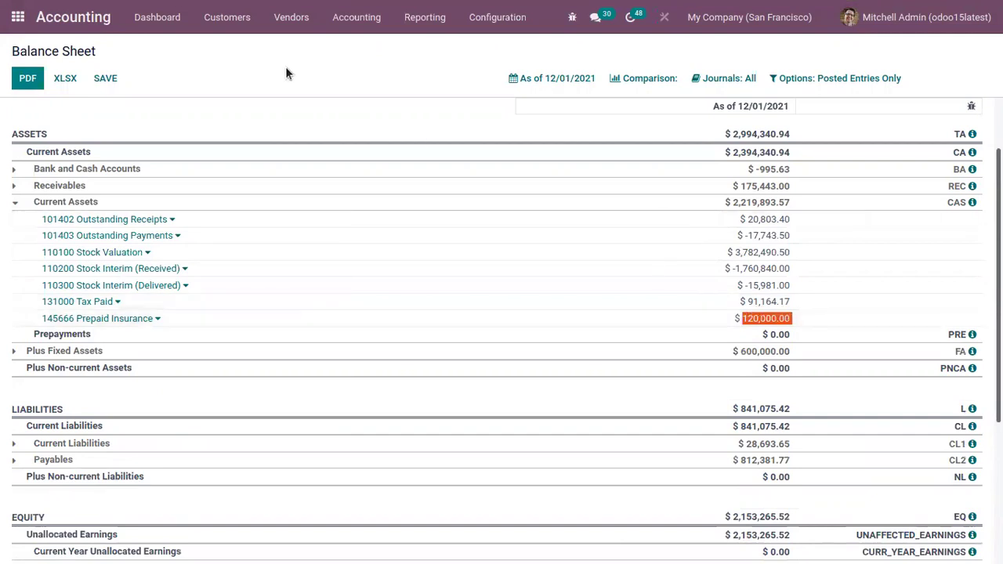
Open the General Ledger for Prepaid Insurance, view the Insurance 1 Year bill's journal entry, and return to the ledger
left_click(124, 322)
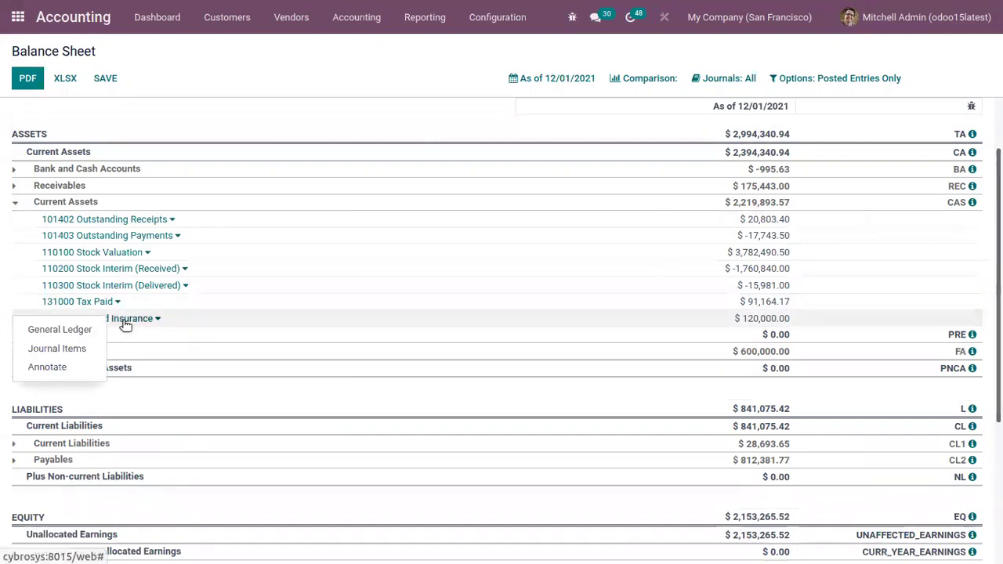
left_click(48, 329)
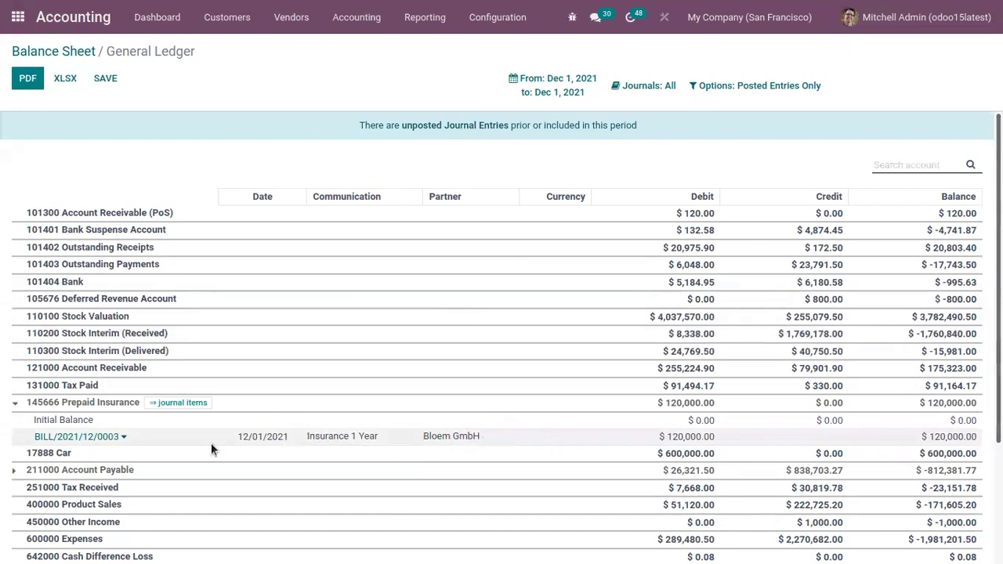
left_click(97, 437)
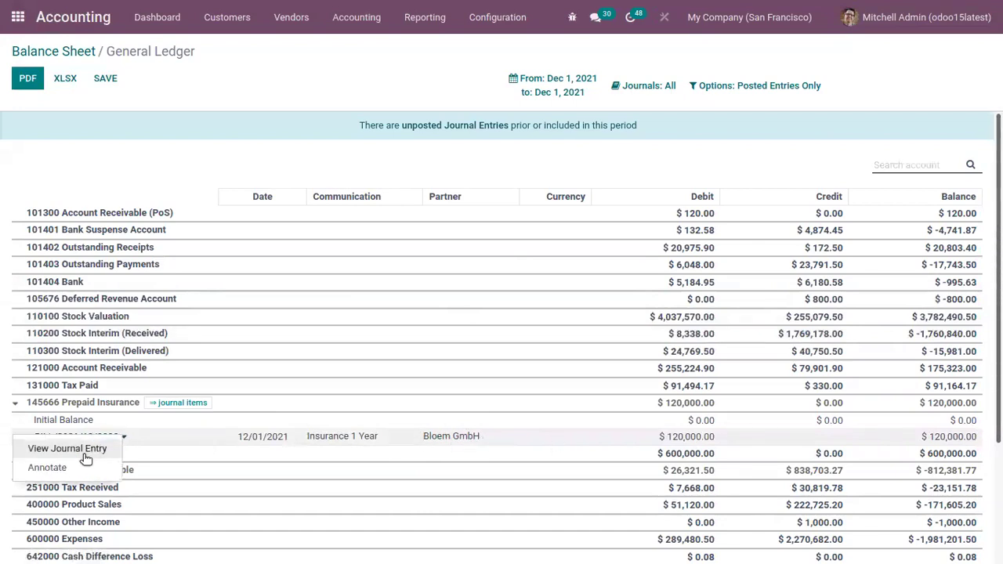
left_click(85, 453)
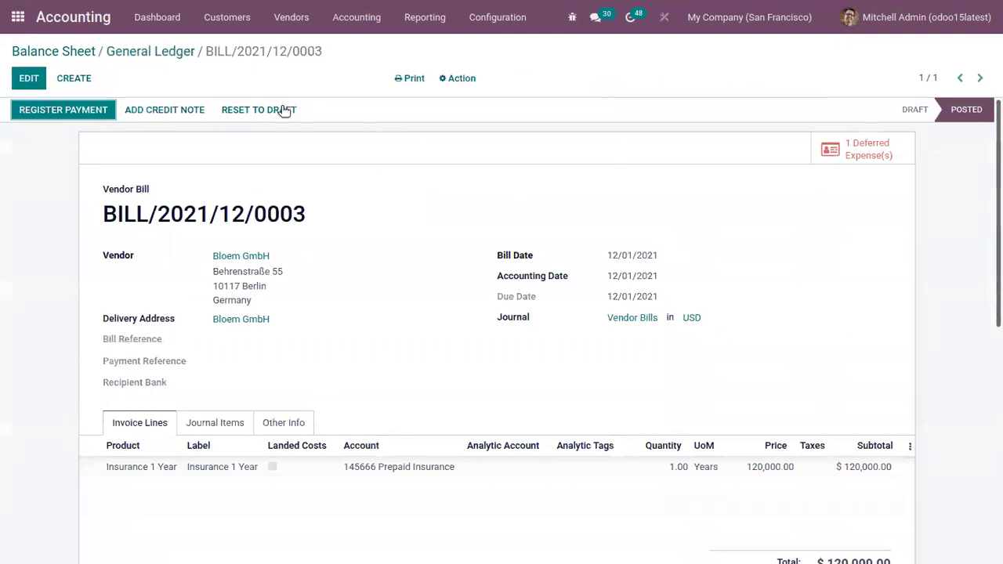
left_click(161, 51)
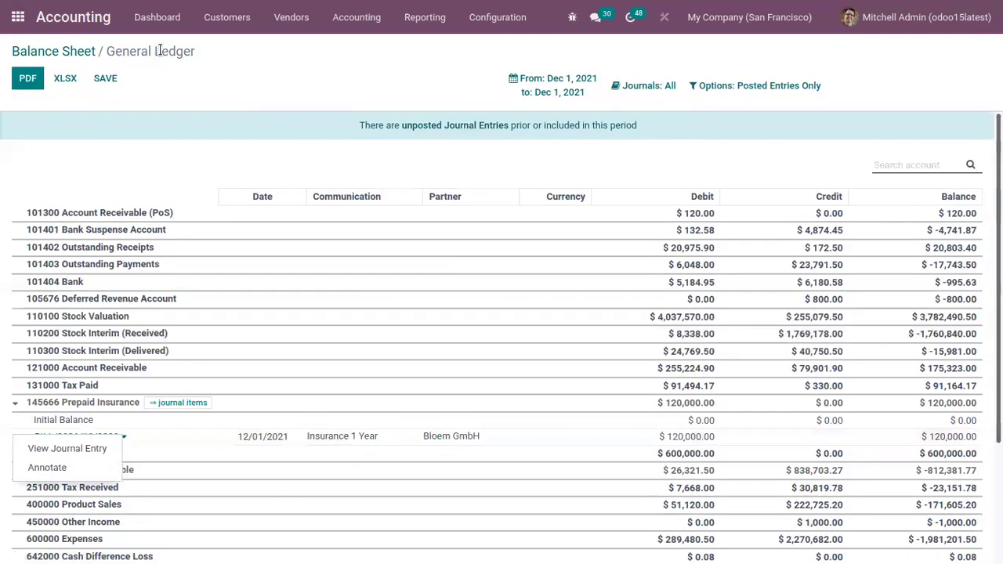
left_click(190, 171)
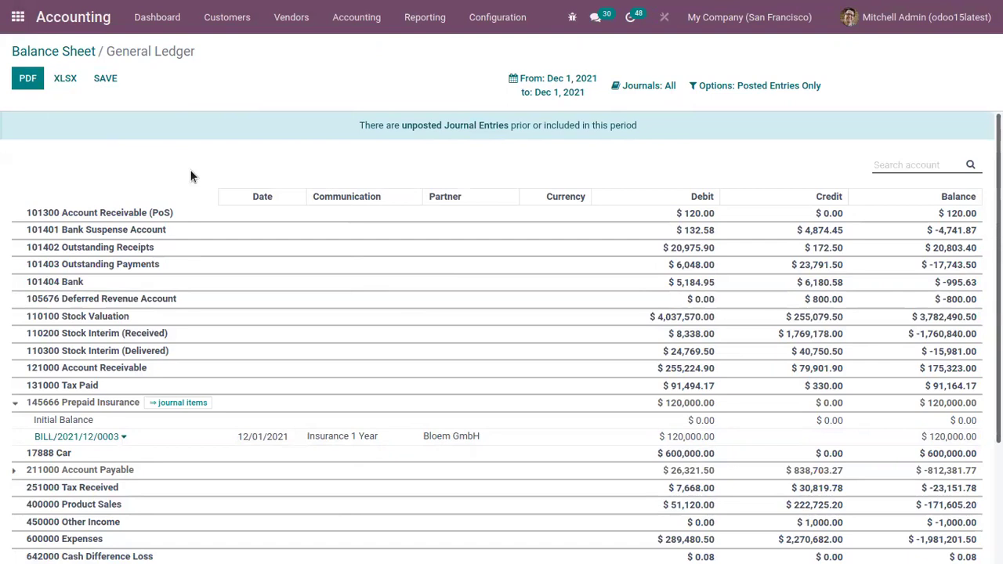